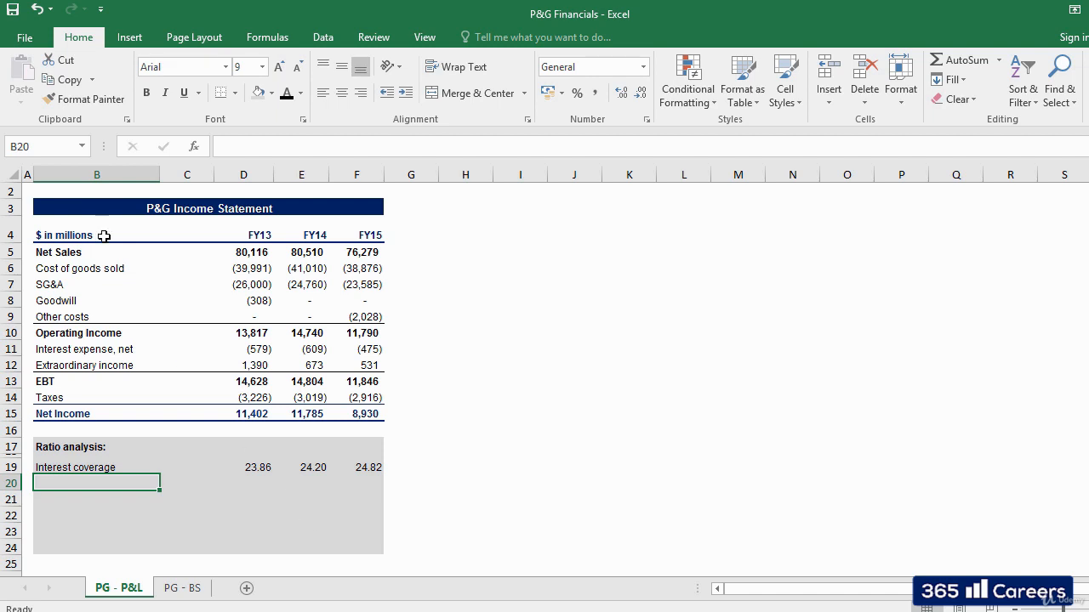
Step: Add the row labels ROA in B20 and ROE in B21 of the income statement's ratio analysis
left_click_drag(92, 236, 361, 415)
left_click(85, 487)
key("ctrl+Page_Down")
key("ctrl+Page_Up")
type("R")
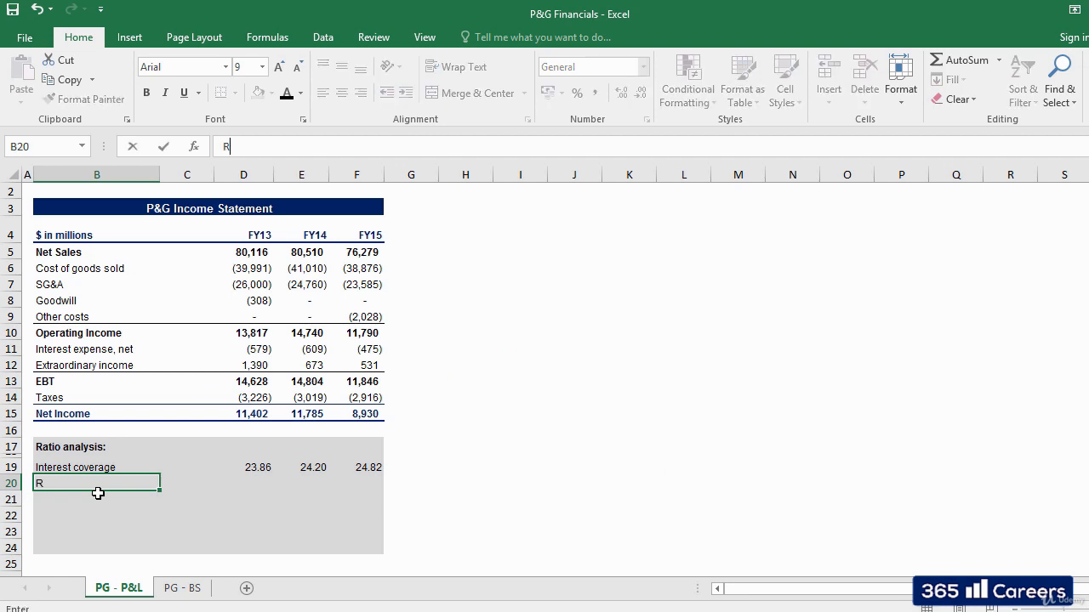
type("OA")
key("Return")
type("ROE")
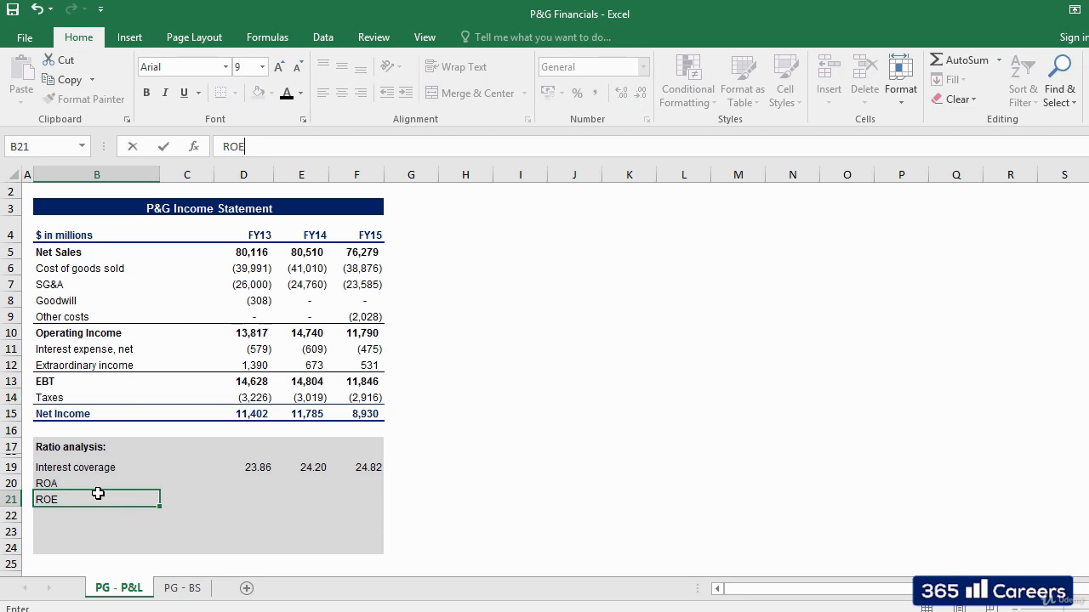
key("Tab")
Step: Calculate the FY14 ROA in E20 as operating income divided by the 30Jun14 total assets, =E10/'PG - BS'!D14
key("Up")
key("Right")
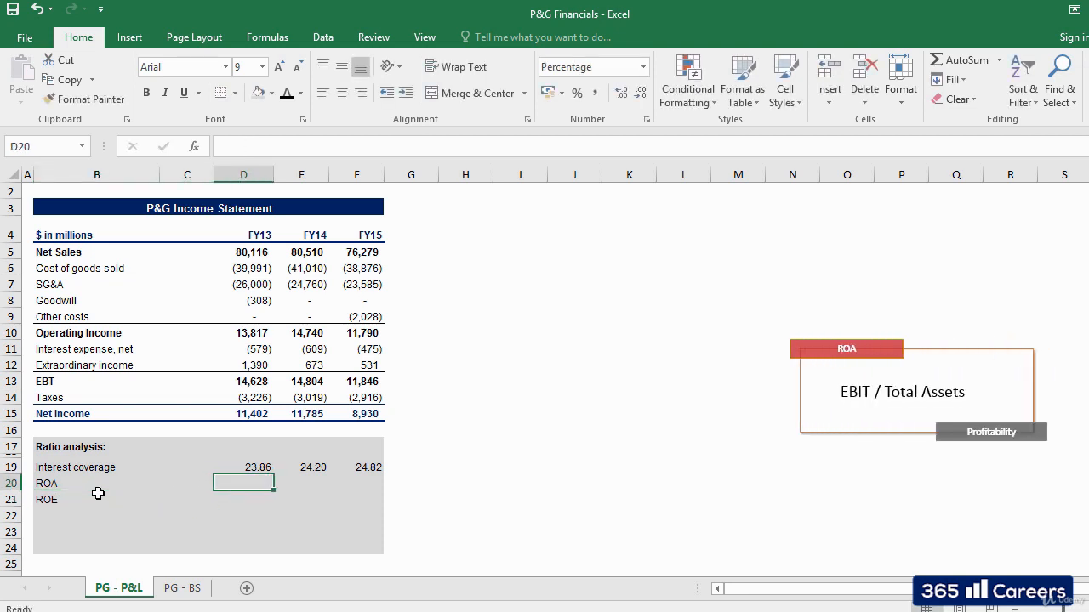
key("Right")
type("=")
key("Up")
key("Up")
key("Up")
key("Up")
key("Up")
key("Up")
key("Up")
key("Up")
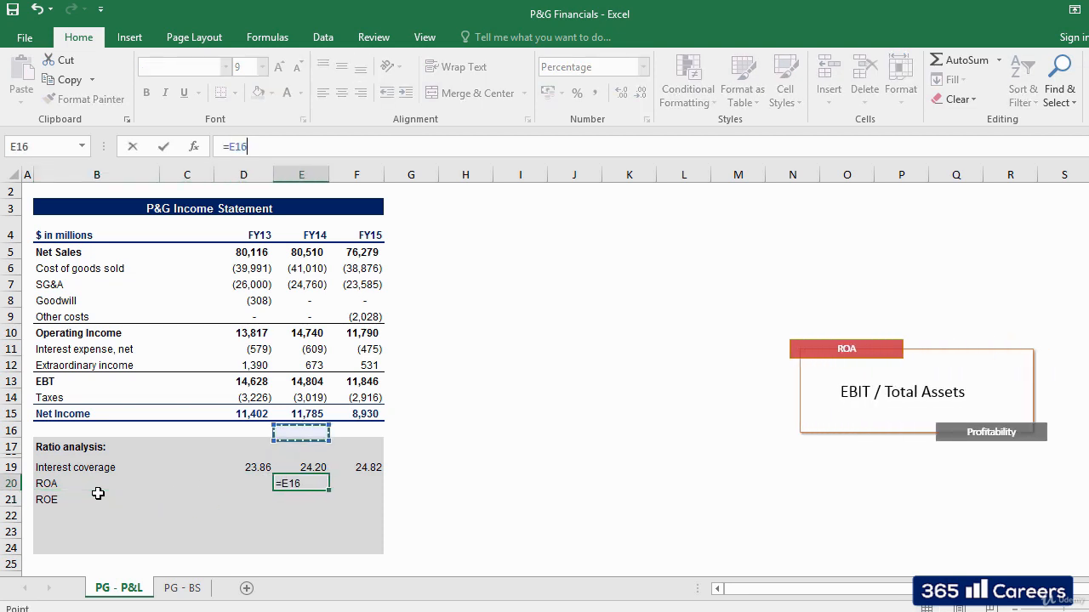
key("Up")
key("Up")
type("/")
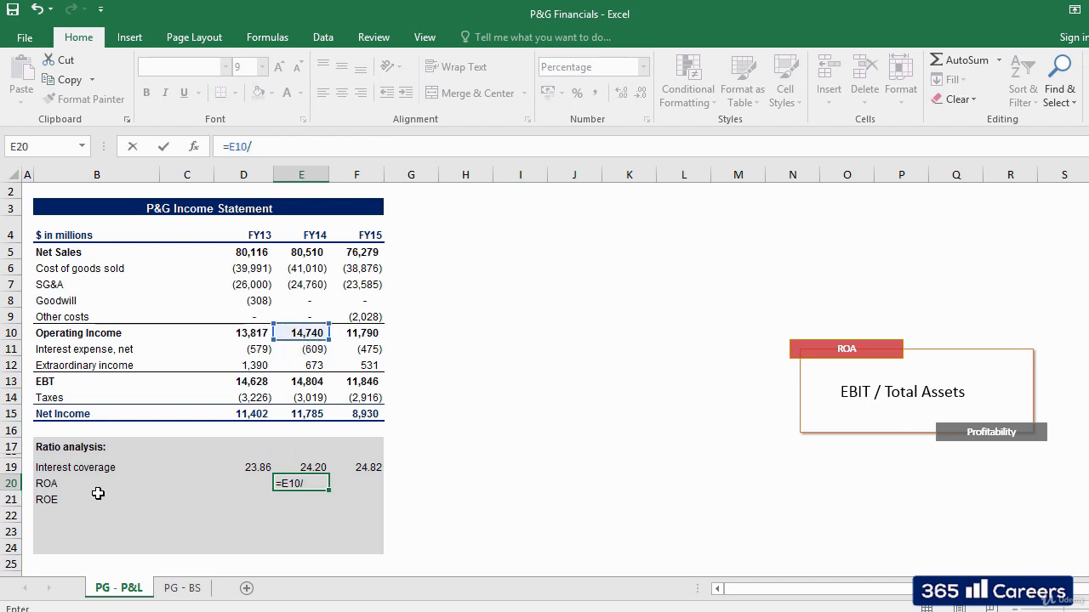
key("ctrl+Page_Down")
left_click(278, 412)
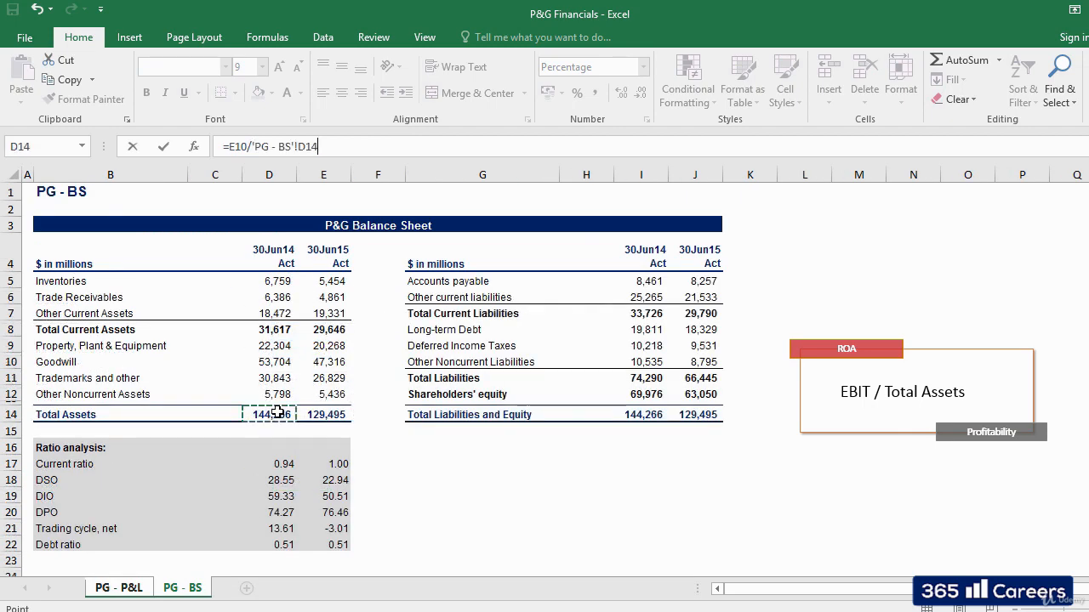
key("Return")
Step: Copy the FY14 ROA formula across to FY15 in F20
key("Up")
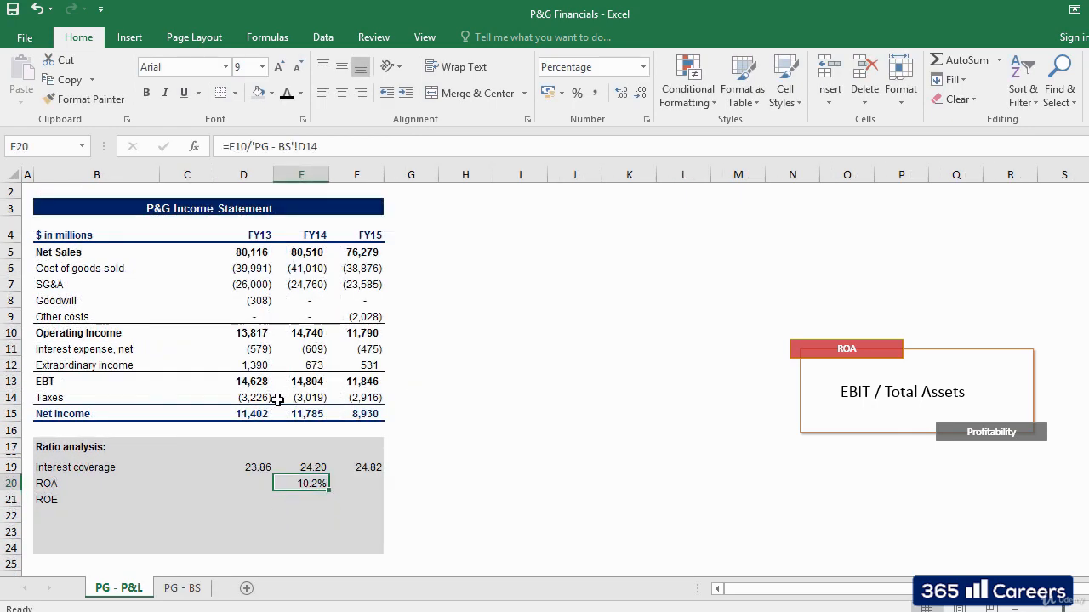
key("ctrl+c")
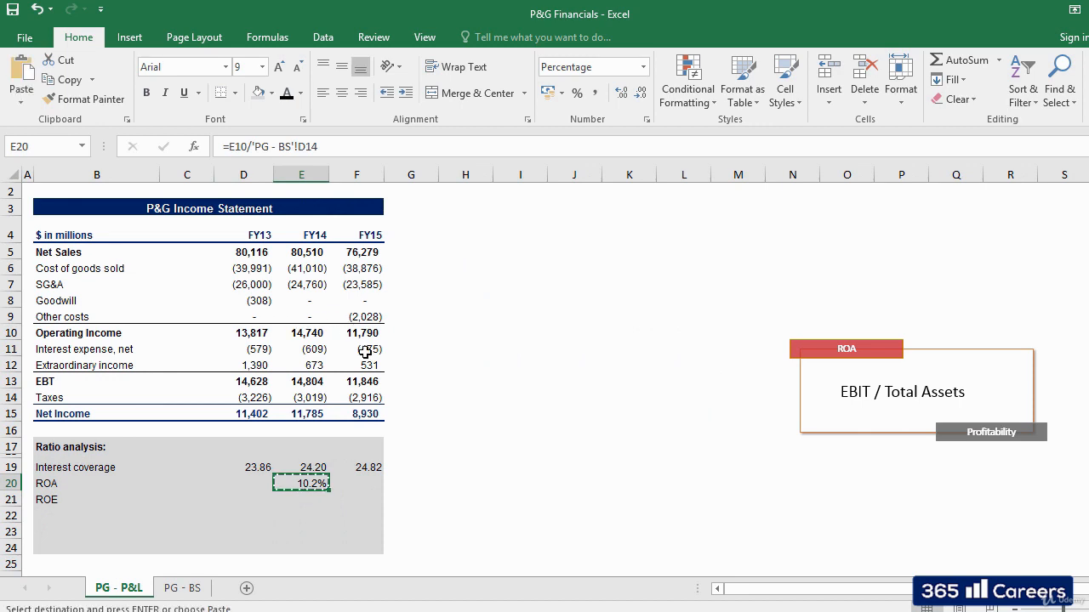
key("Right")
key("ctrl+v")
key("Escape")
Step: Examine the FY14 and FY15 ROA results and their formulas in the ratio analysis
key("Left")
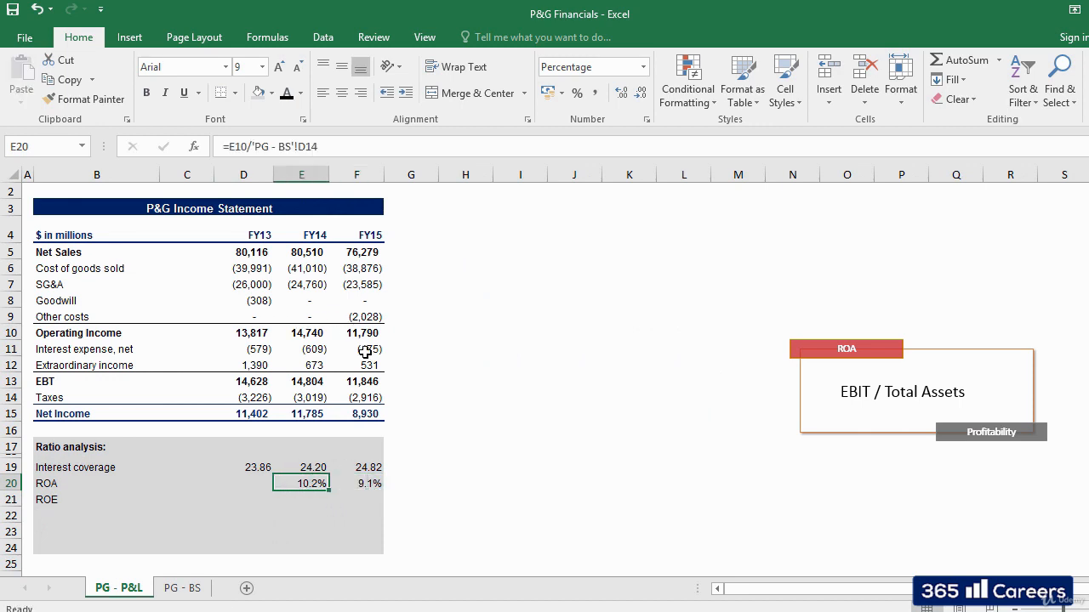
key("shift+Right")
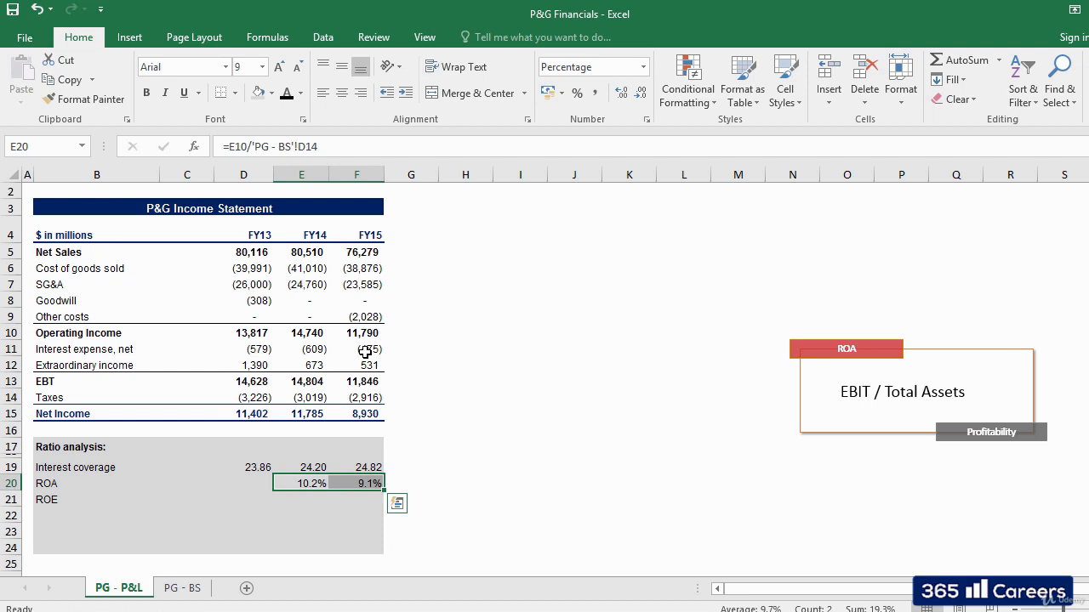
key("shift+Left")
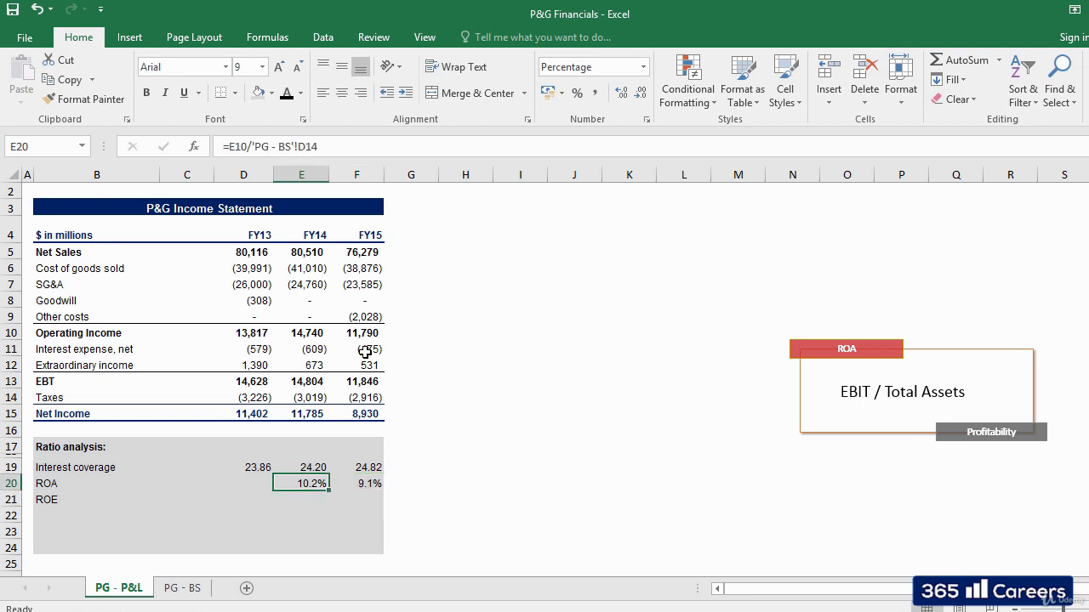
key("Right")
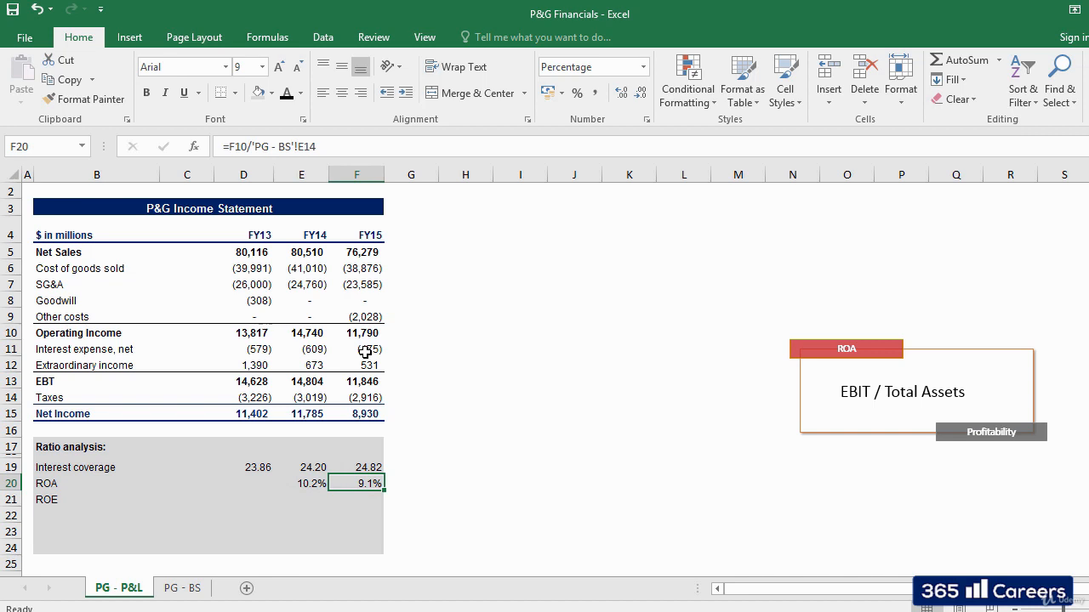
key("Down")
key("Left")
key("Left")
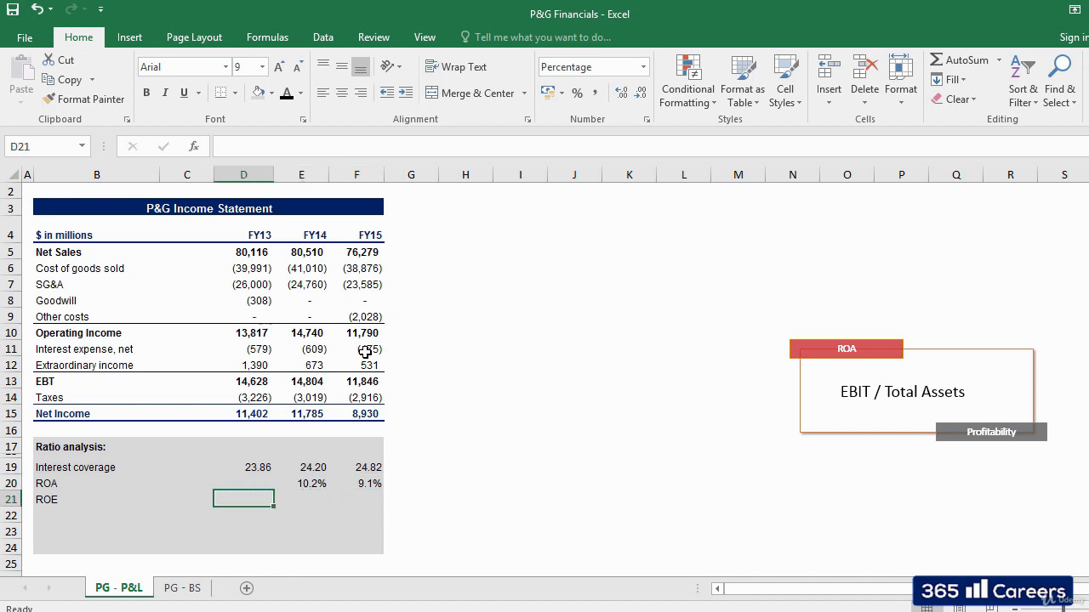
key("Up")
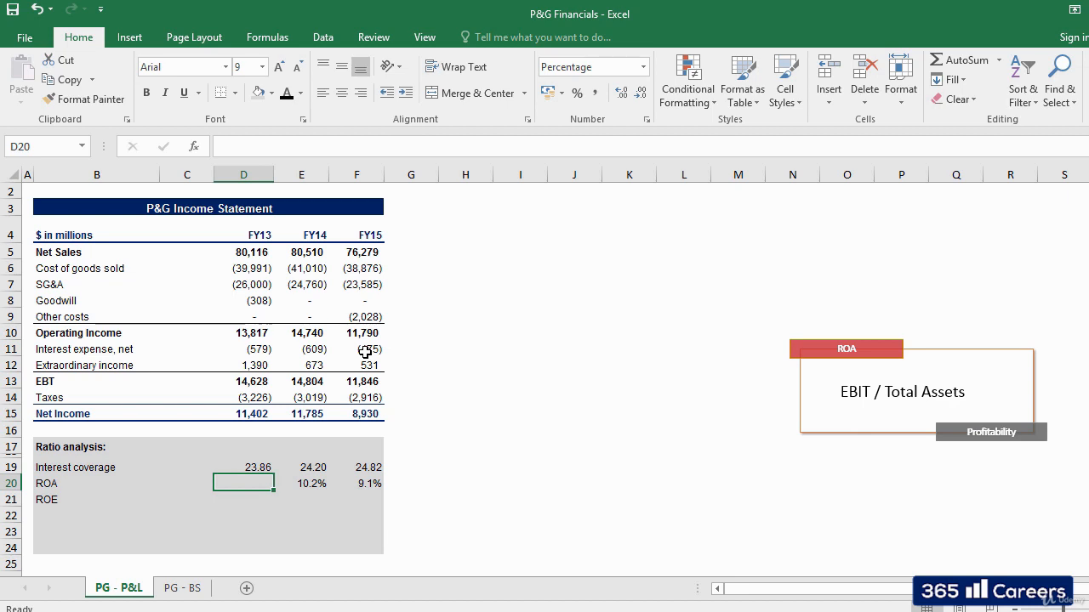
Step: Calculate the FY14 ROE in E21 as net income divided by the 30Jun14 shareholders' equity, =E15/'PG - BS'!I12
key("Right")
key("Down")
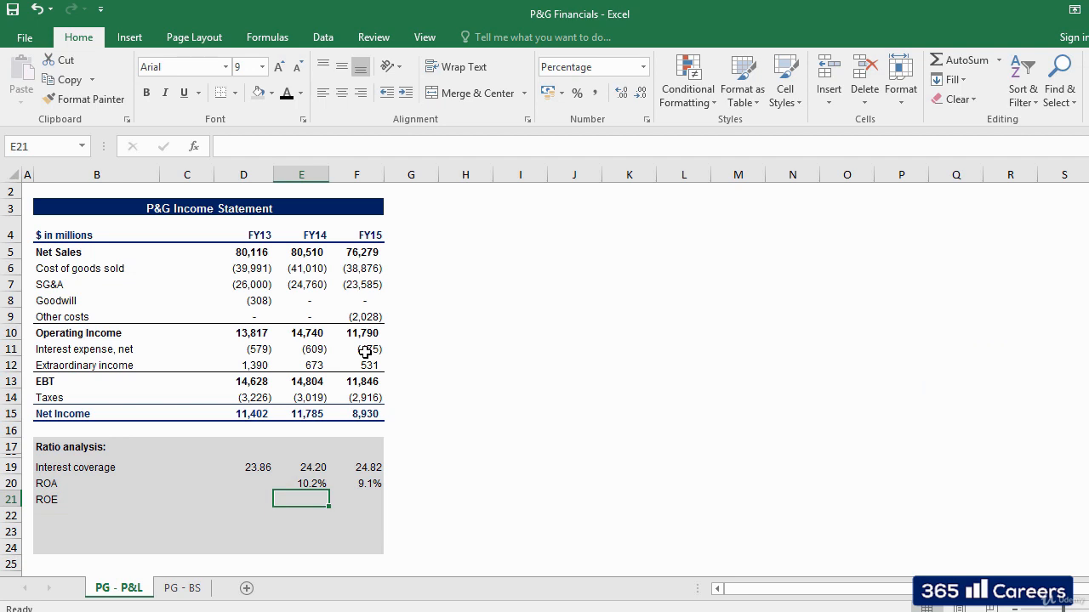
type("=")
key("Up")
key("Up")
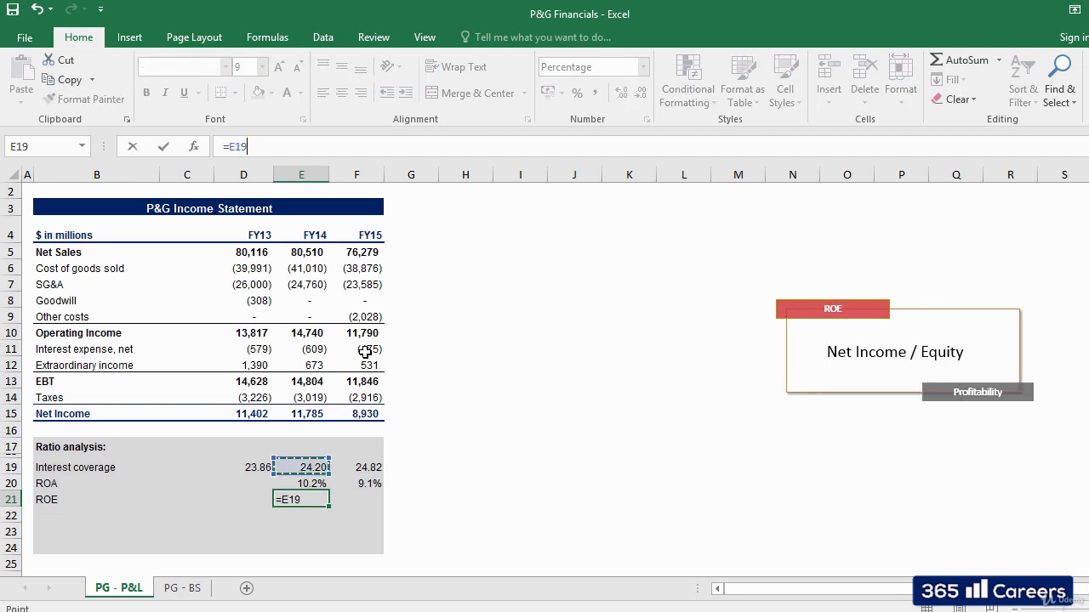
key("Up")
key("Up")
key("Up")
key("Up")
key("Up")
key("Up")
key("Up")
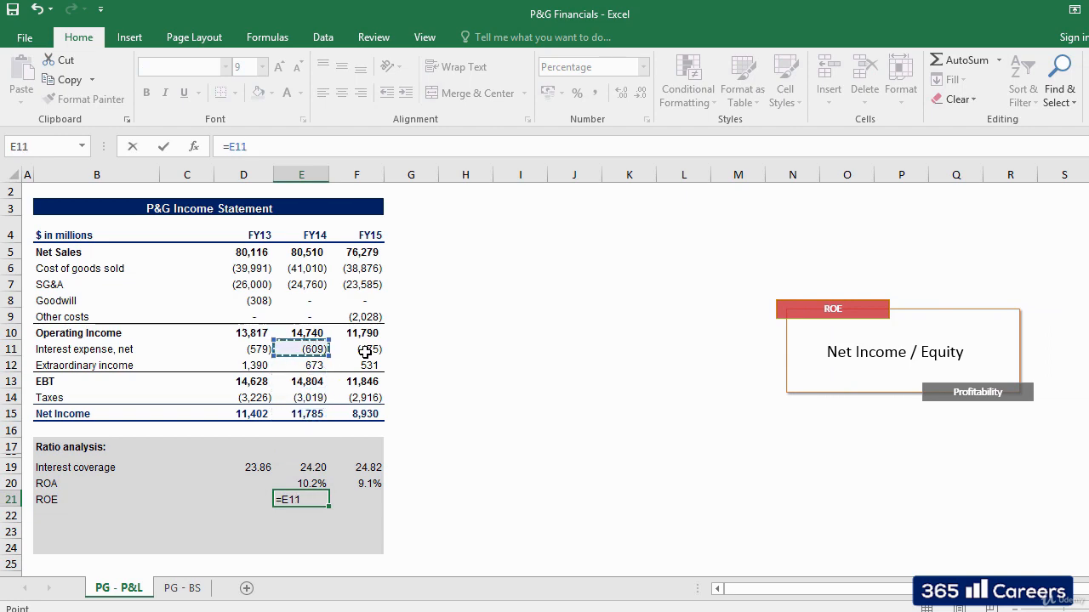
key("Down")
key("Down")
key("Down")
key("Down")
type("/")
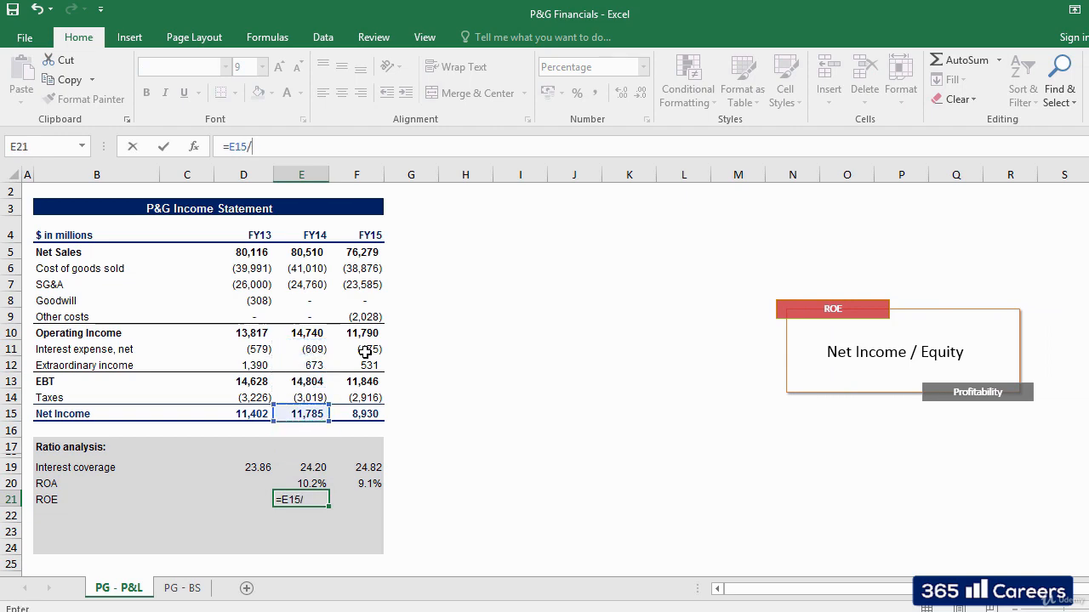
key("ctrl+Page_Down")
left_click(649, 391)
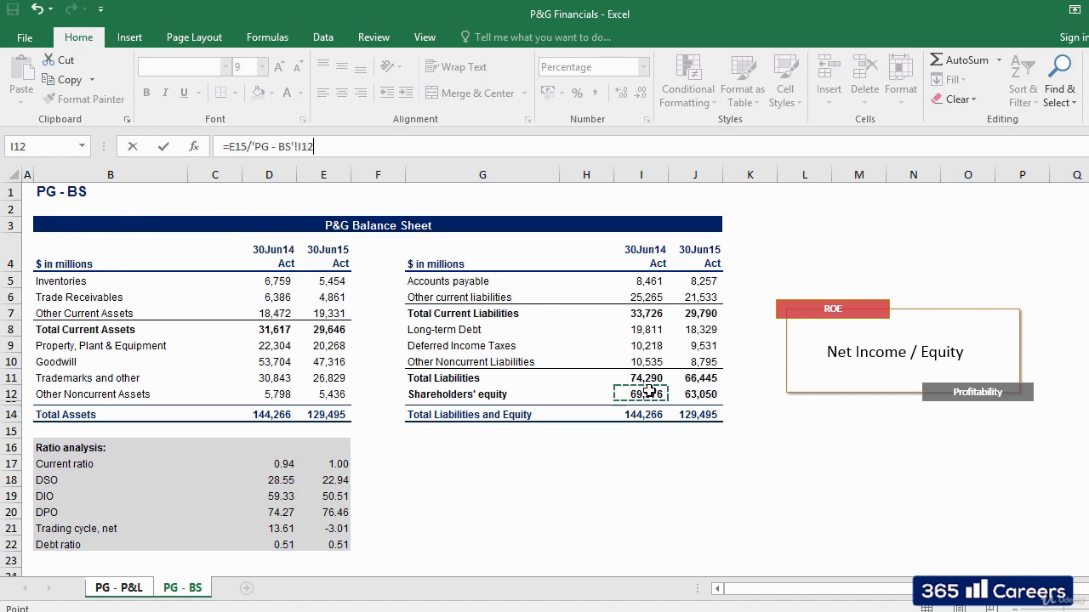
key("Return")
Step: Copy the FY14 ROE formula across to FY15 in F21
key("Up")
key("ctrl+c")
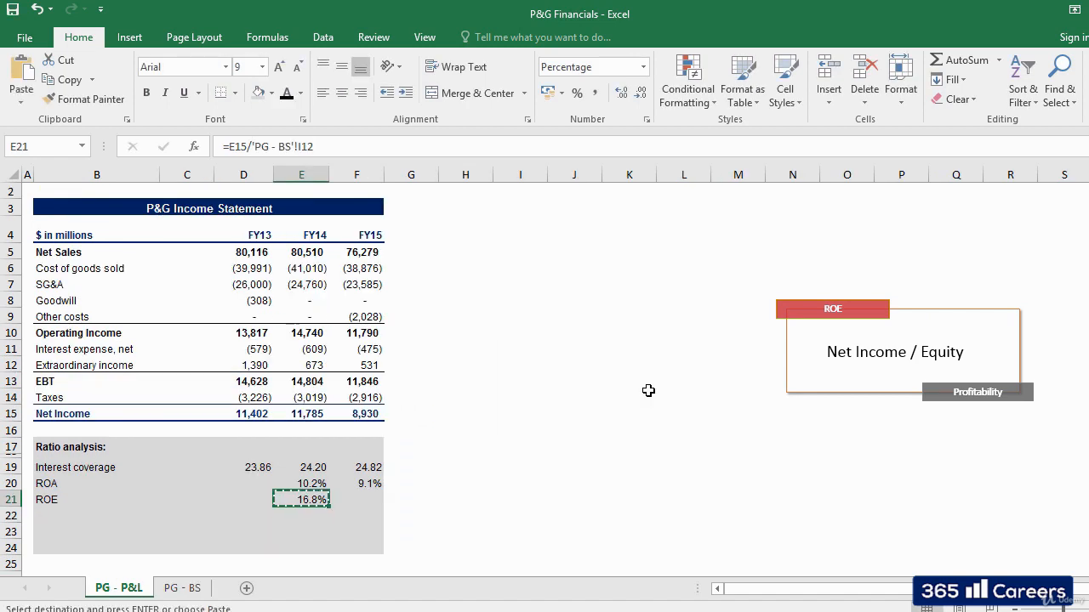
key("Right")
key("ctrl+v")
key("Escape")
Step: Examine the FY14 and FY15 ROE results and compare them with the ROA row above
key("Left")
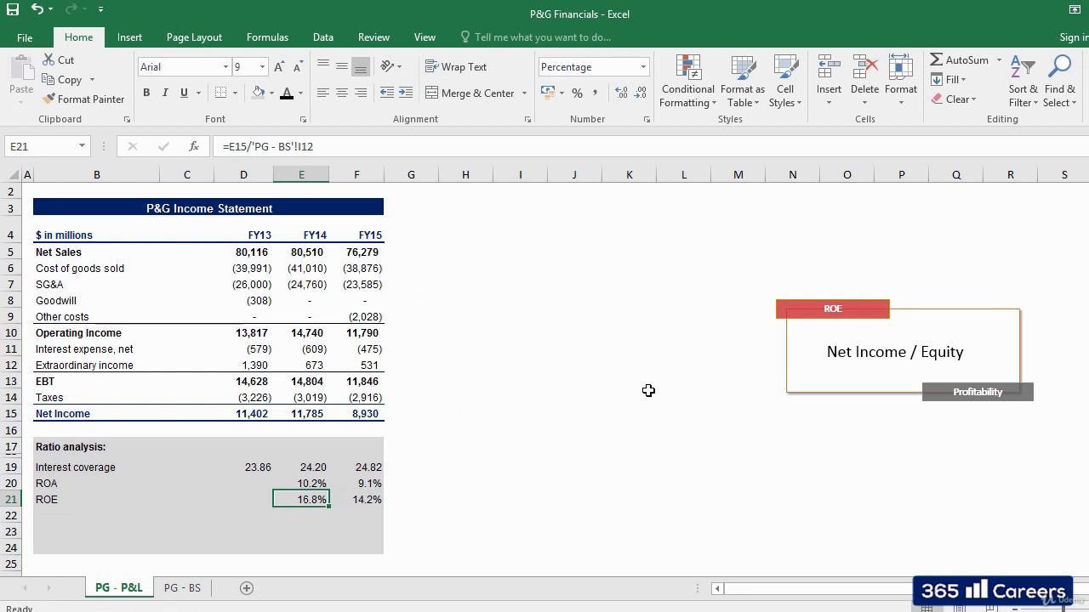
key("Right")
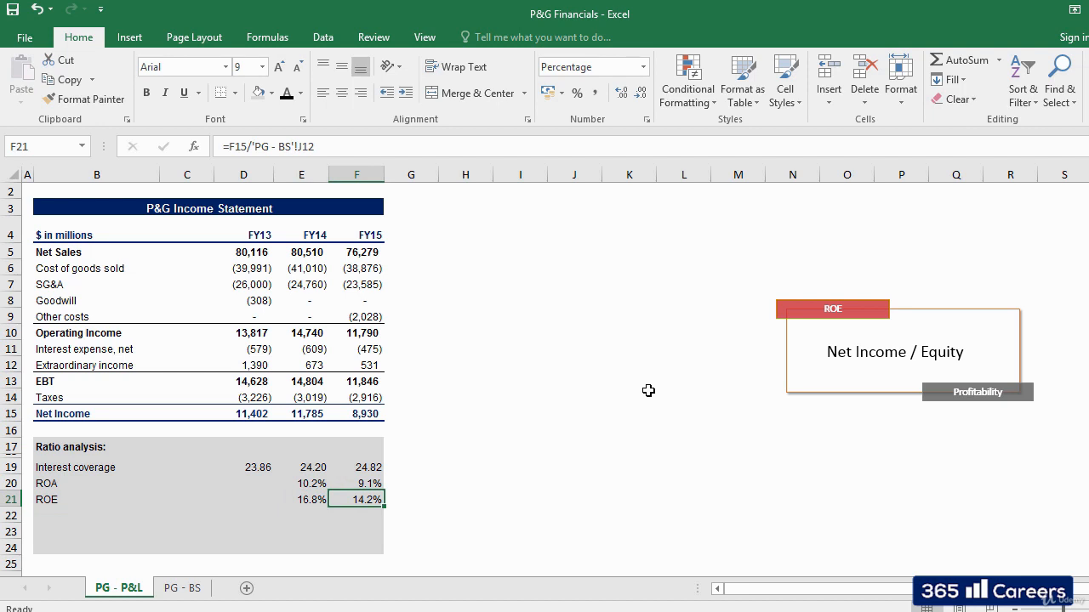
key("Left")
key("Left")
key("Down")
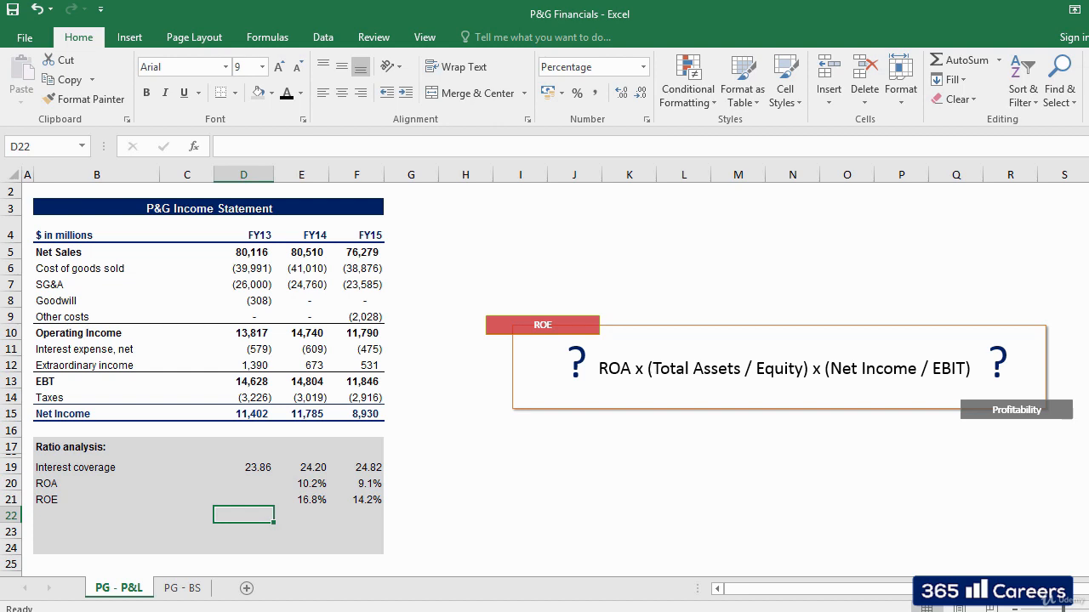
left_click(301, 501)
key("shift+Right")
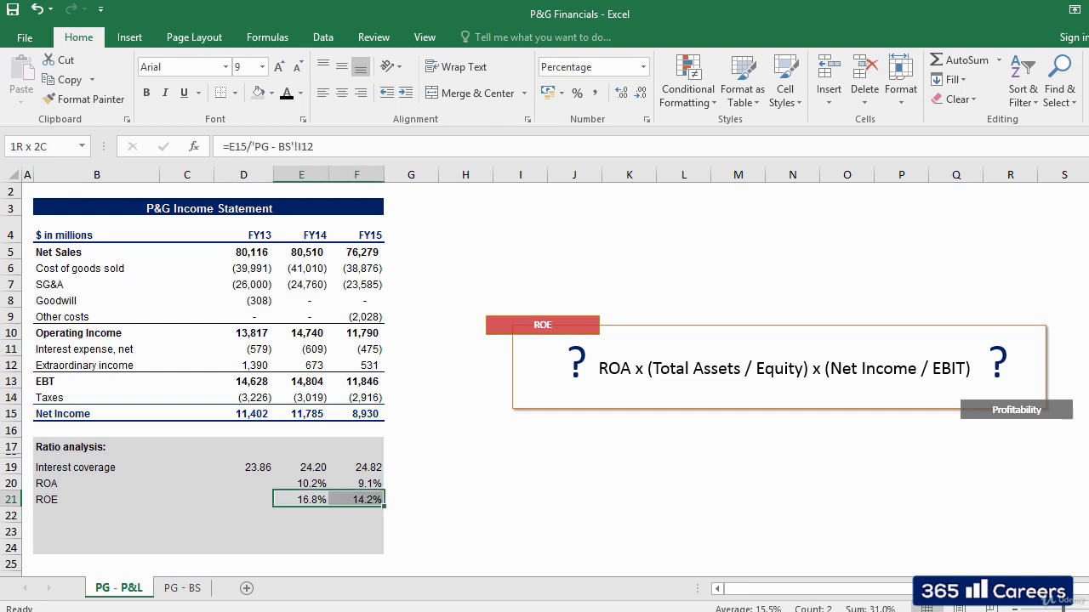
key("Left")
key("Right")
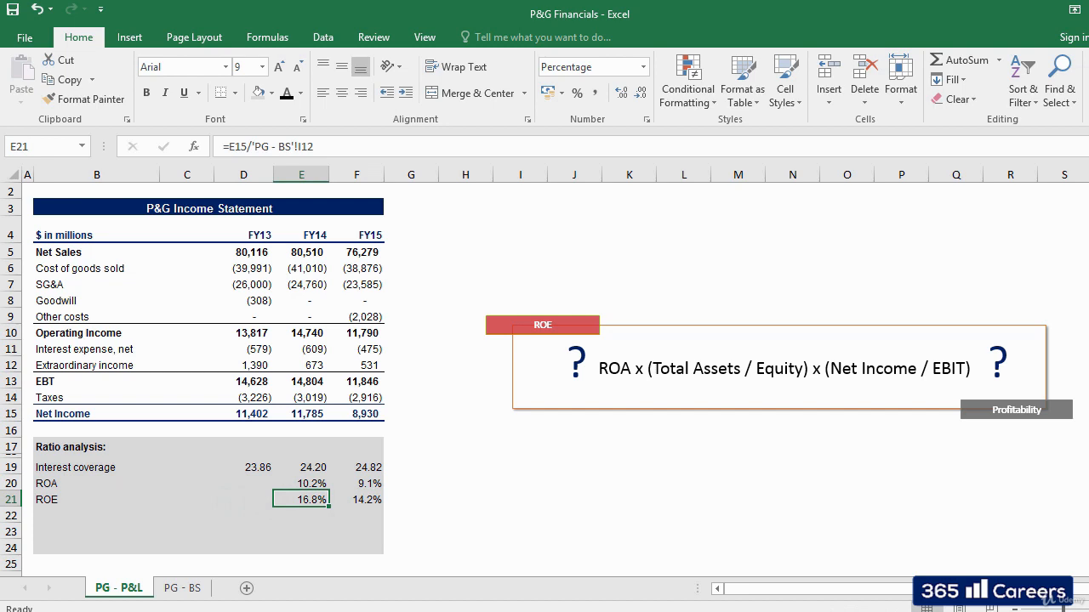
key("Up")
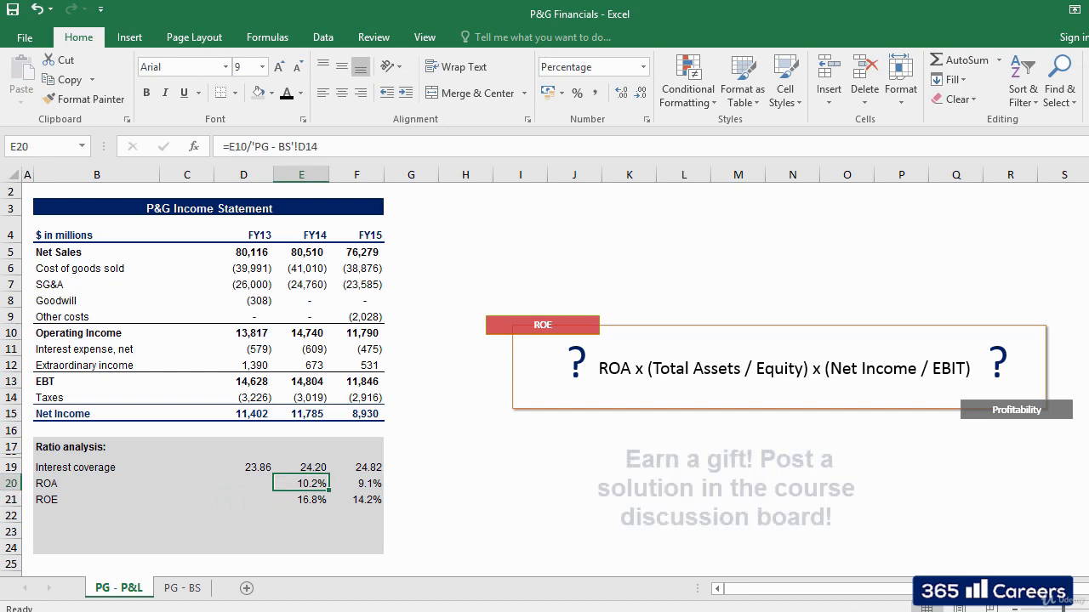
key("Down")
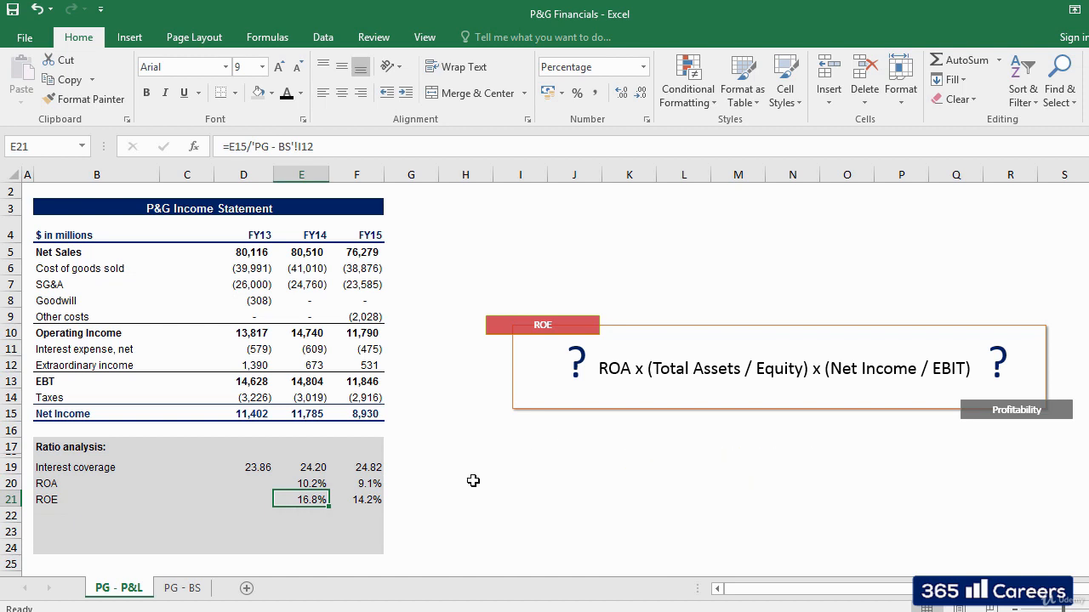
Step: Add the row label EBIT% in B22, below ROE
key("Left")
key("Left")
key("Down")
key("Left")
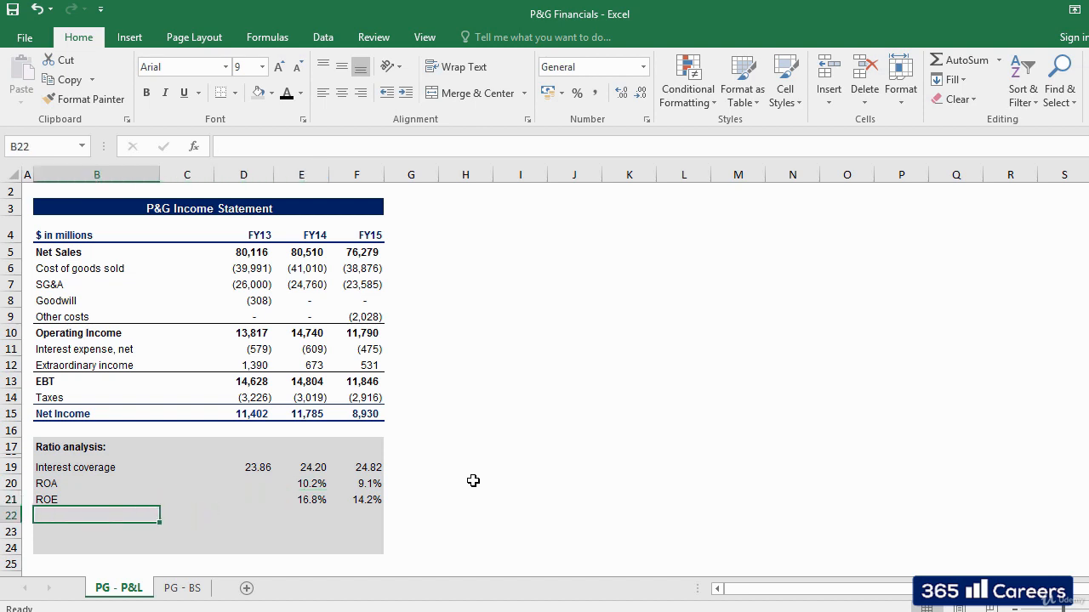
type("E")
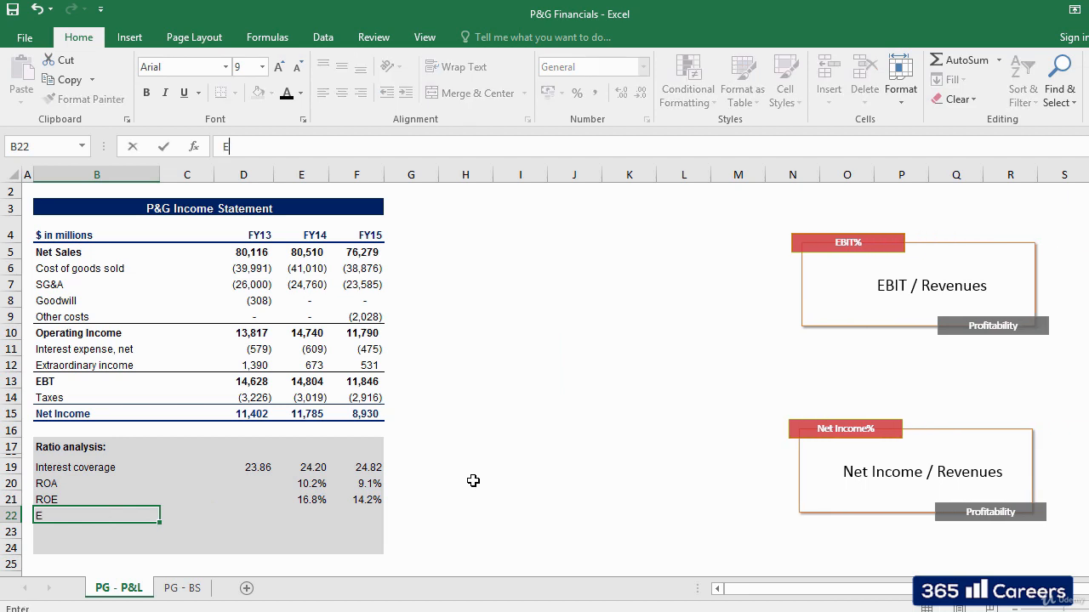
type("BIT%")
Step: Calculate the FY13 EBIT% in D22 as operating income divided by net sales, =D10/D5
key("Right")
key("Right")
type("=")
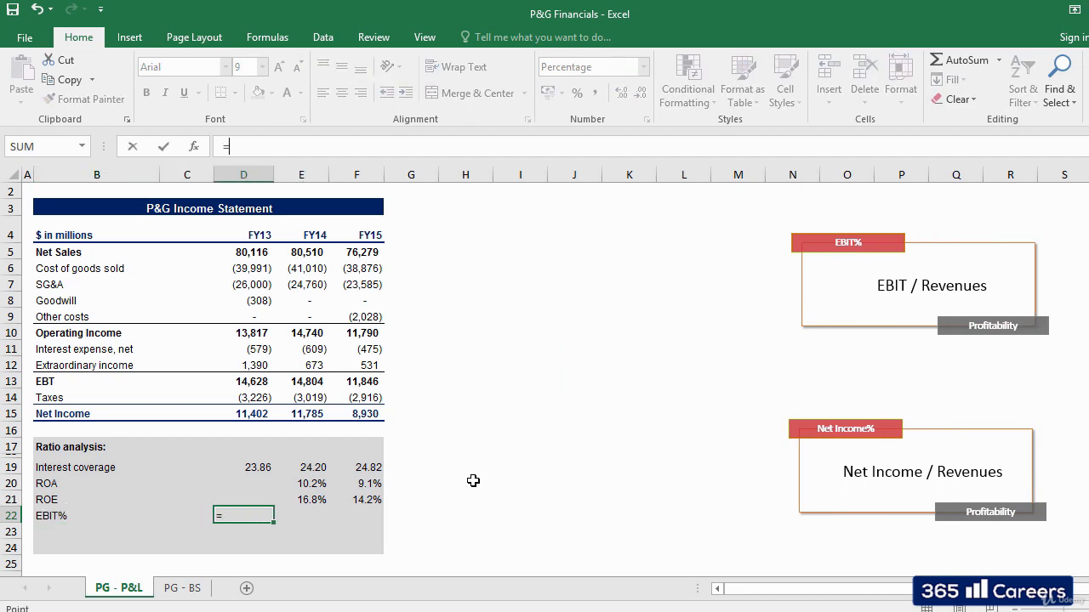
key("Up")
key("Up")
key("Up")
key("Up")
key("Up")
key("Up")
key("Up")
key("Up")
key("Up")
key("Up")
key("Up")
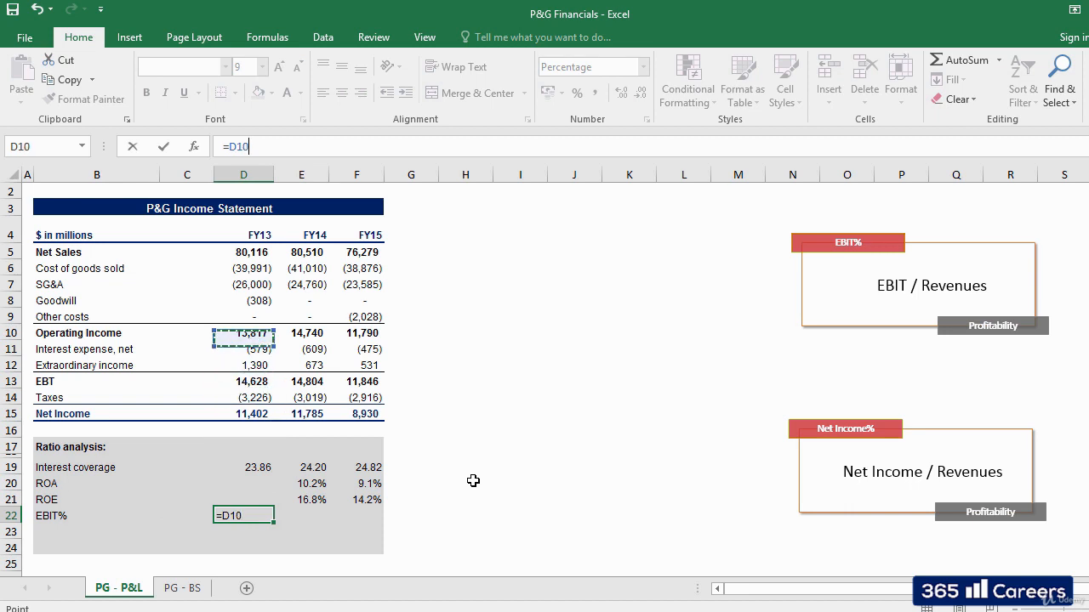
type("/")
left_click(245, 251)
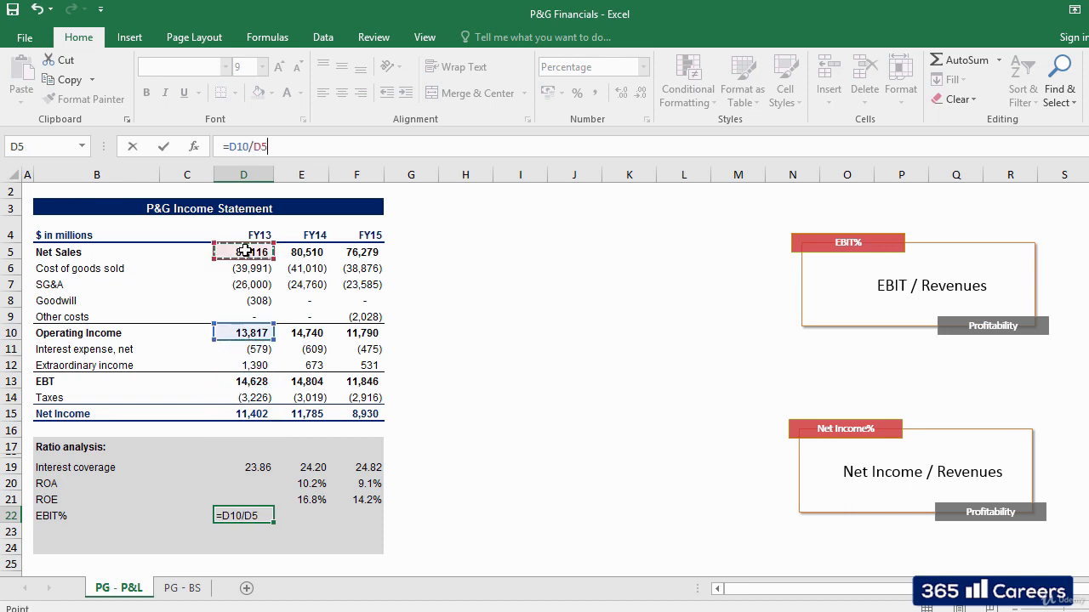
key("ctrl+Return")
Step: Copy the FY13 EBIT% formula across to FY14 and FY15 in E22 and F22
key("ctrl+c")
key("Right")
key("ctrl+v")
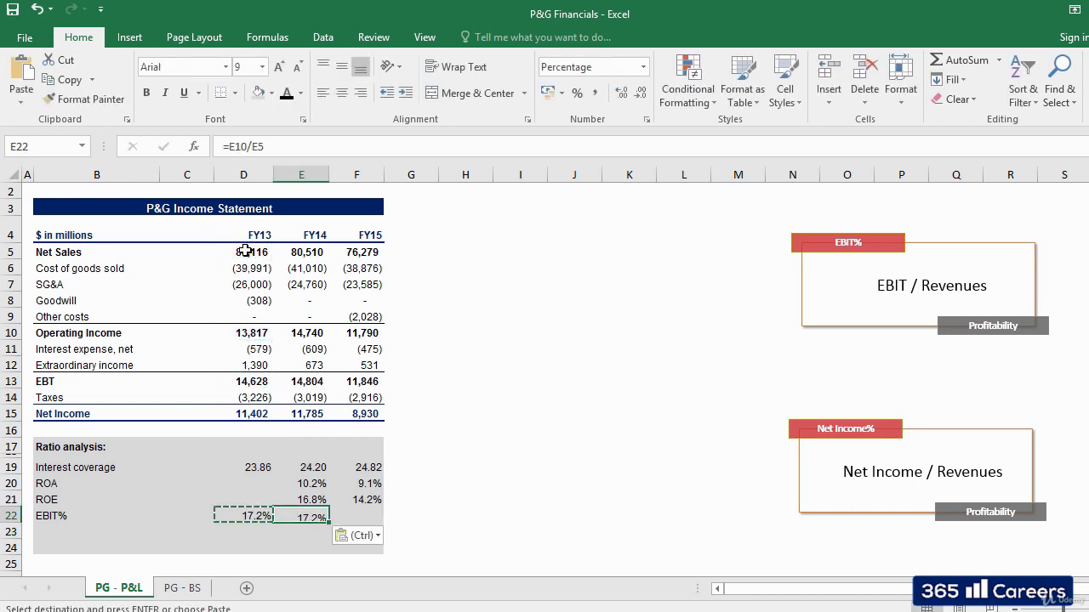
key("Right")
key("ctrl+v")
Step: Add a row label for the net income percentage in B23, below EBIT%
key("Left")
key("Left")
key("Left")
key("Left")
key("Down")
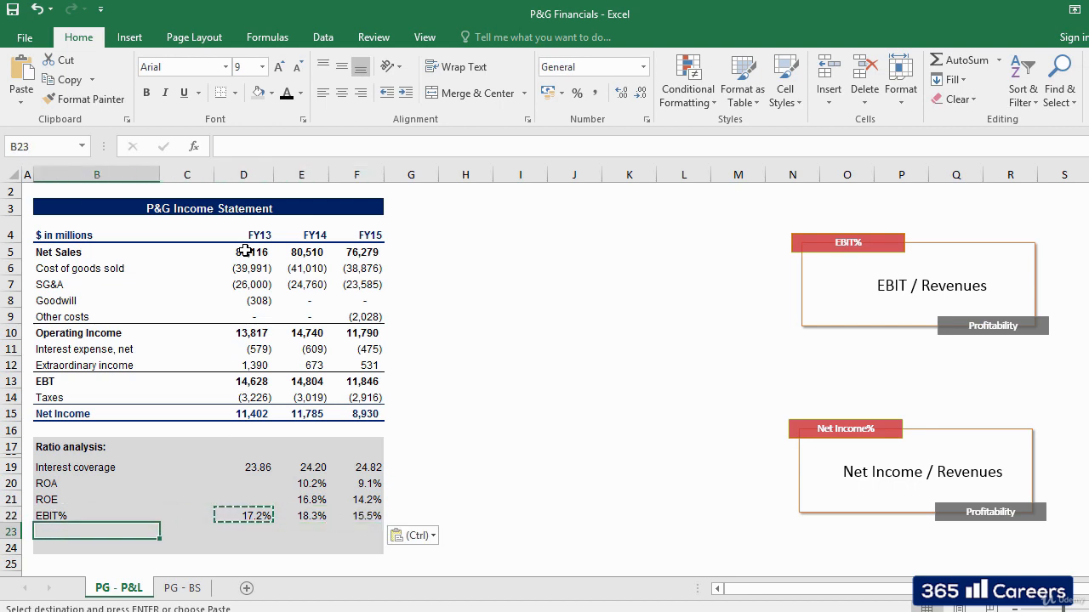
type("Net In")
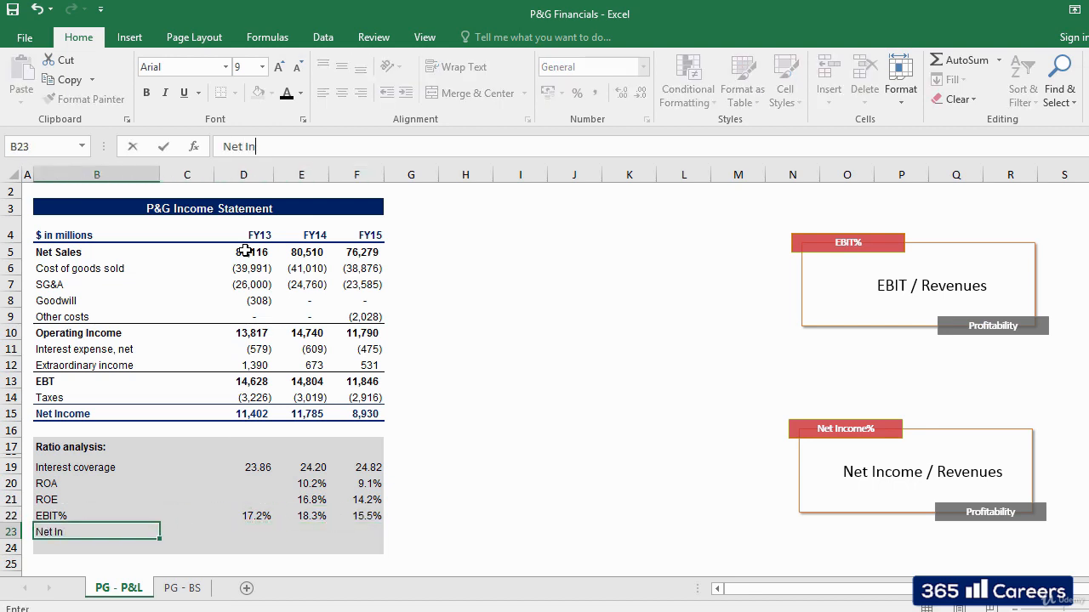
type("cme %")
key("Right")
key("Right")
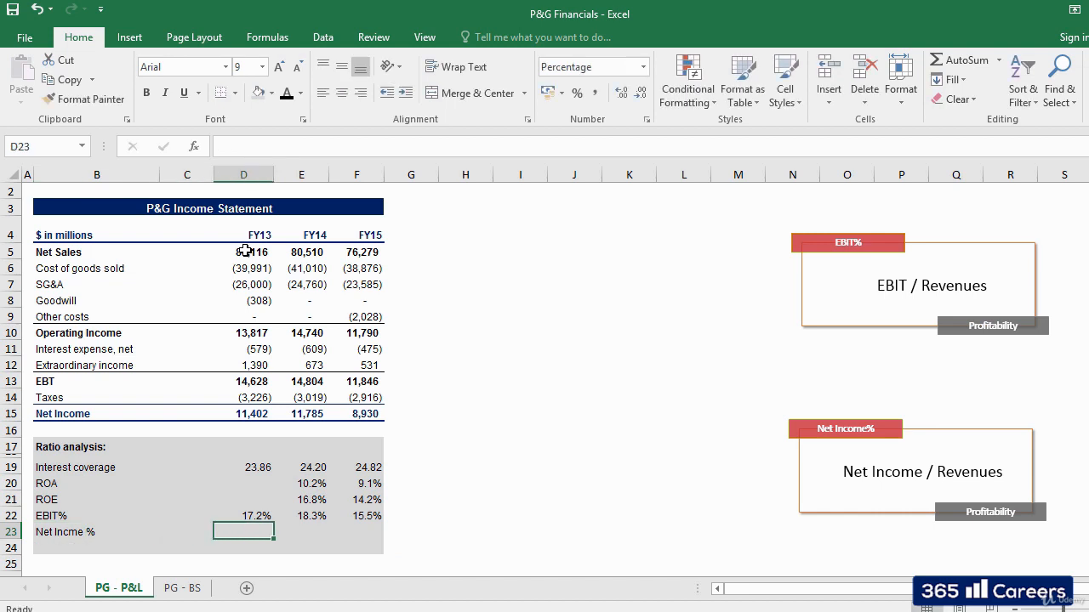
Step: Correct the spelling of the label in B23 to Net Income %
key("Left")
key("Left")
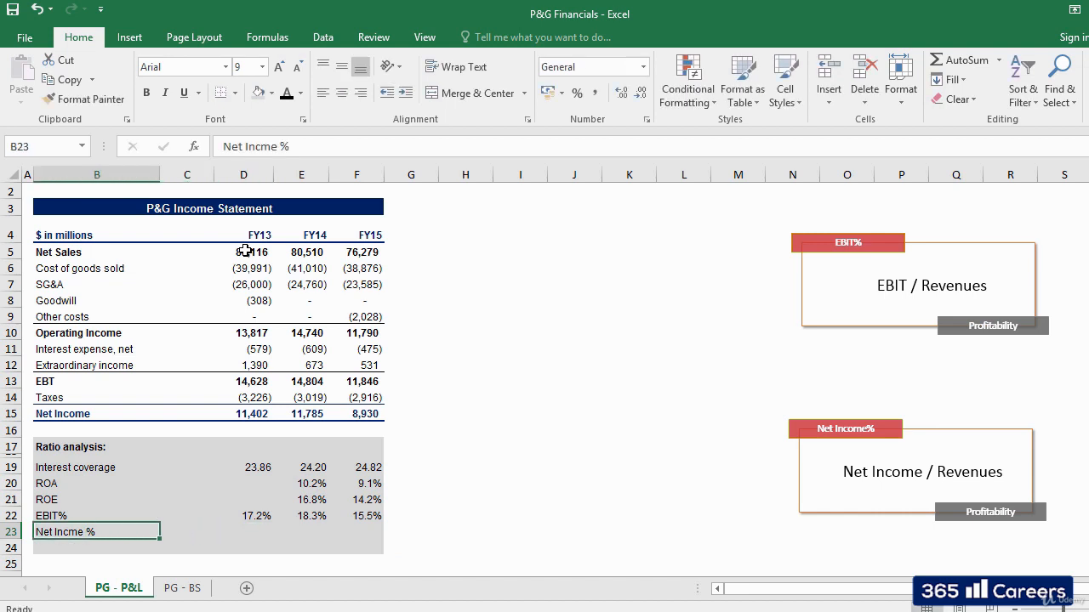
left_click(267, 148)
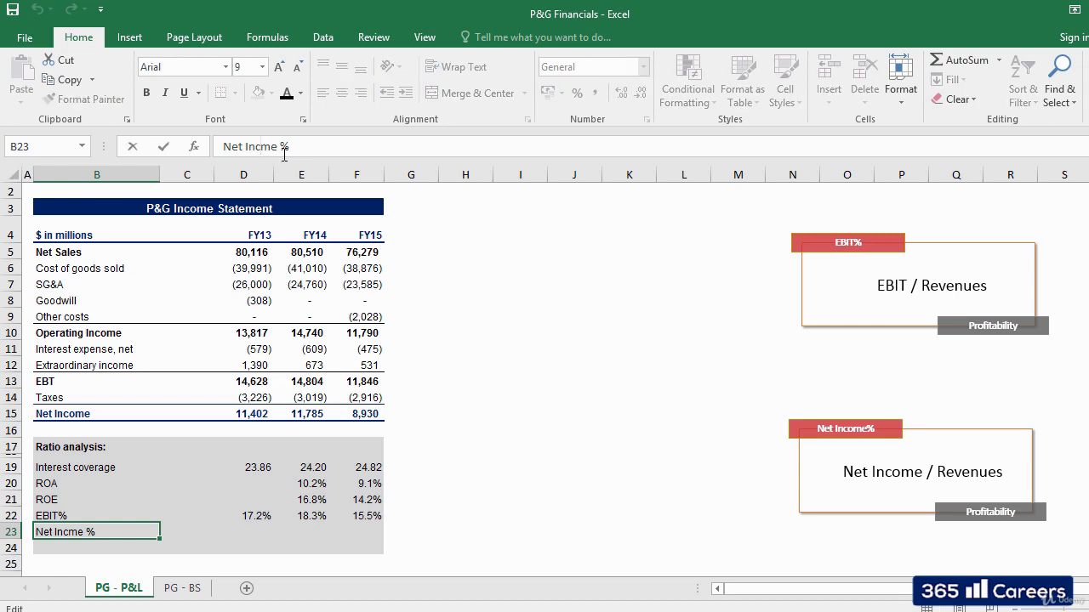
type("o")
key("Tab")
Step: Calculate the FY13 net income margin in D23 as net income divided by net sales, =D15/D5
key("Tab")
type("=")
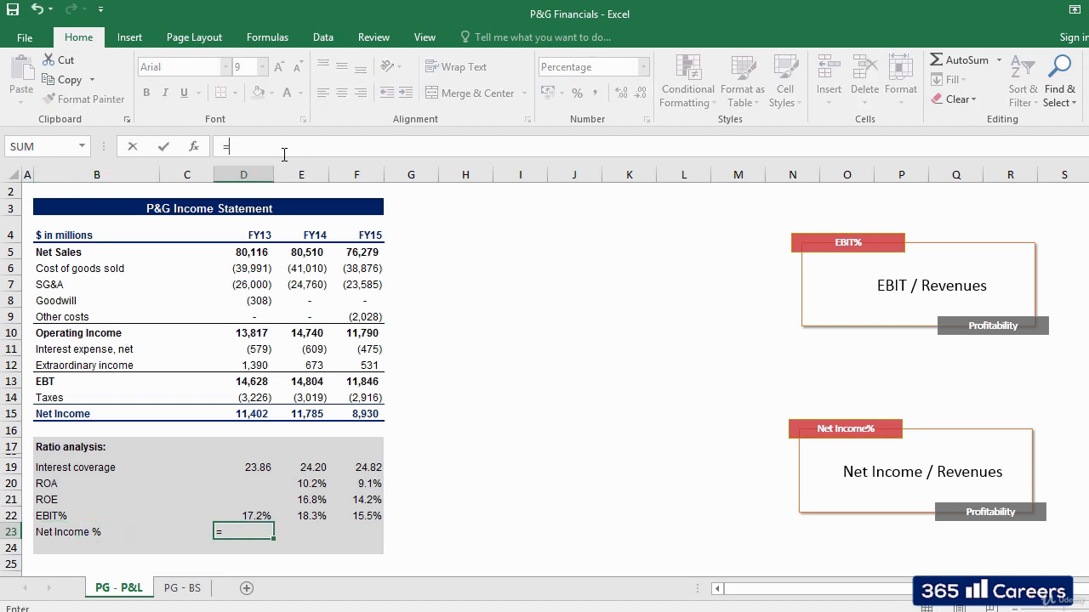
key("Up")
key("Up")
key("Up")
key("Up")
key("Up")
key("Up")
key("Up")
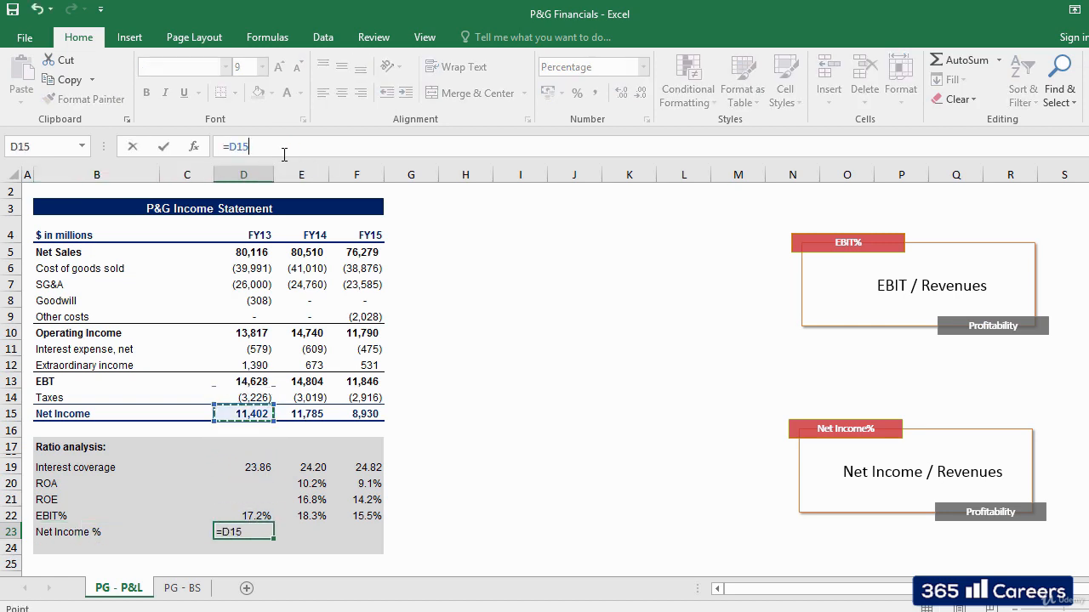
type("/")
left_click(243, 249)
key("Return")
Step: Copy the FY13 net income margin formula across to FY14 and FY15 in E23 and F23
key("Up")
key("Right")
key("Right")
key("ctrl+c")
key("Right")
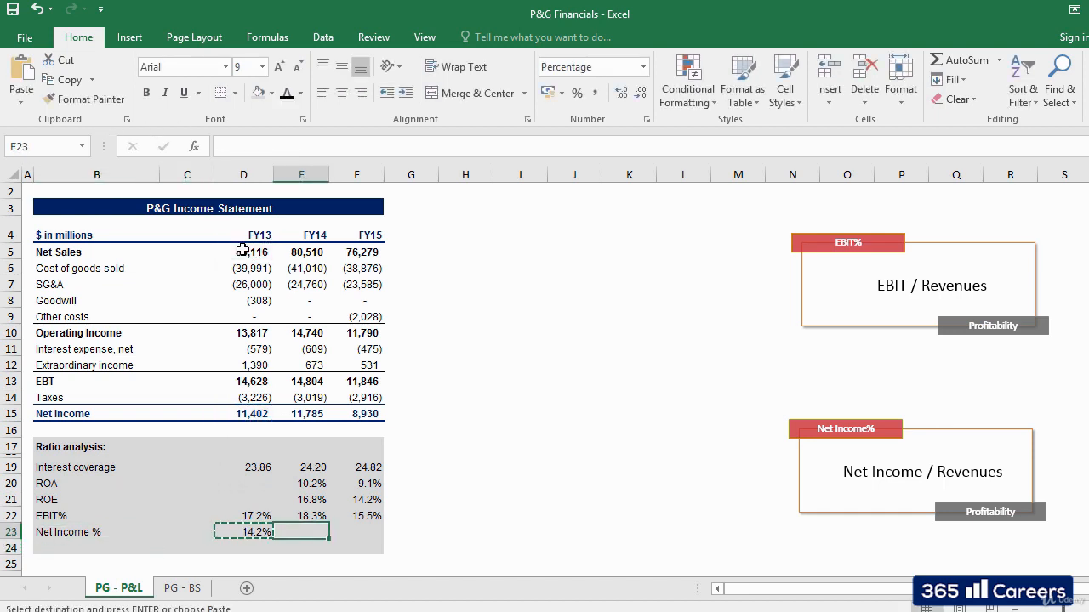
key("ctrl+v")
key("Right")
key("ctrl+v")
key("Escape")
key("Right")
key("Right")
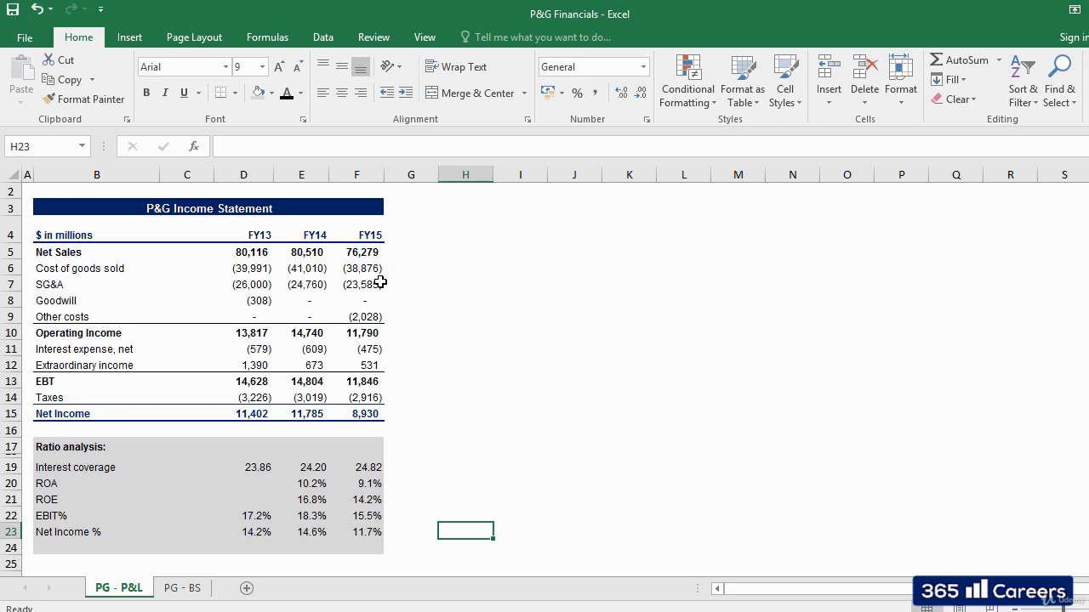
Step: Add the row label Revenue growth % in B24, below Net Income %
left_click(119, 549)
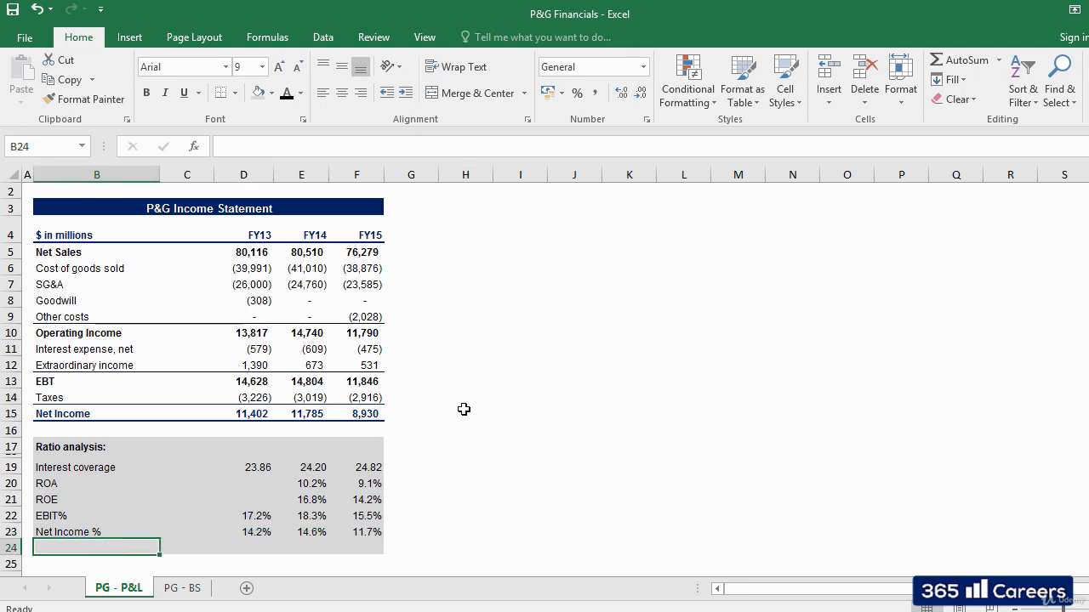
type("Revenue g")
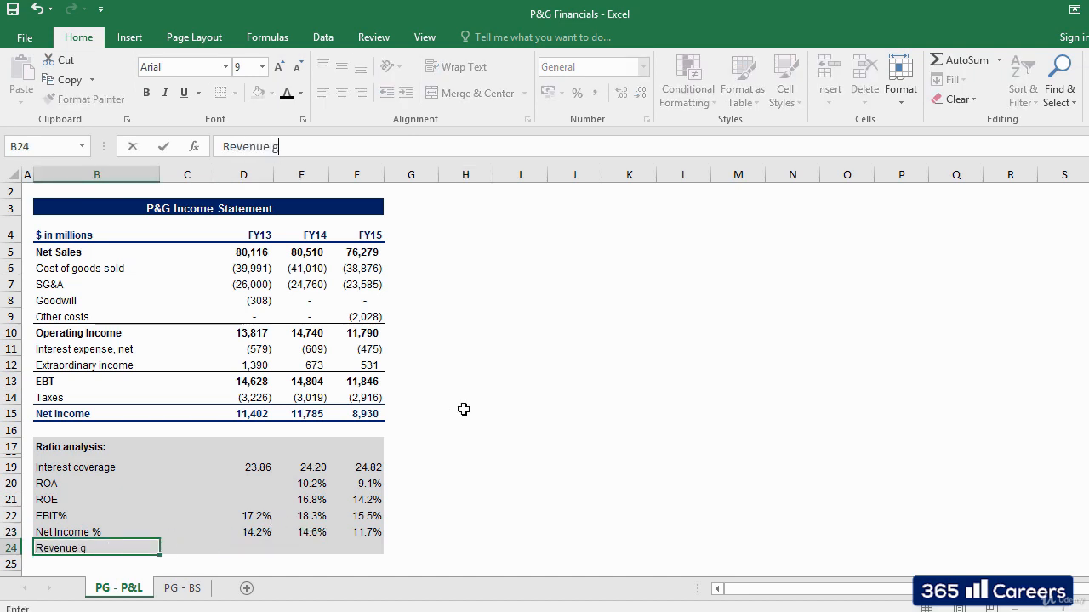
type("rowt")
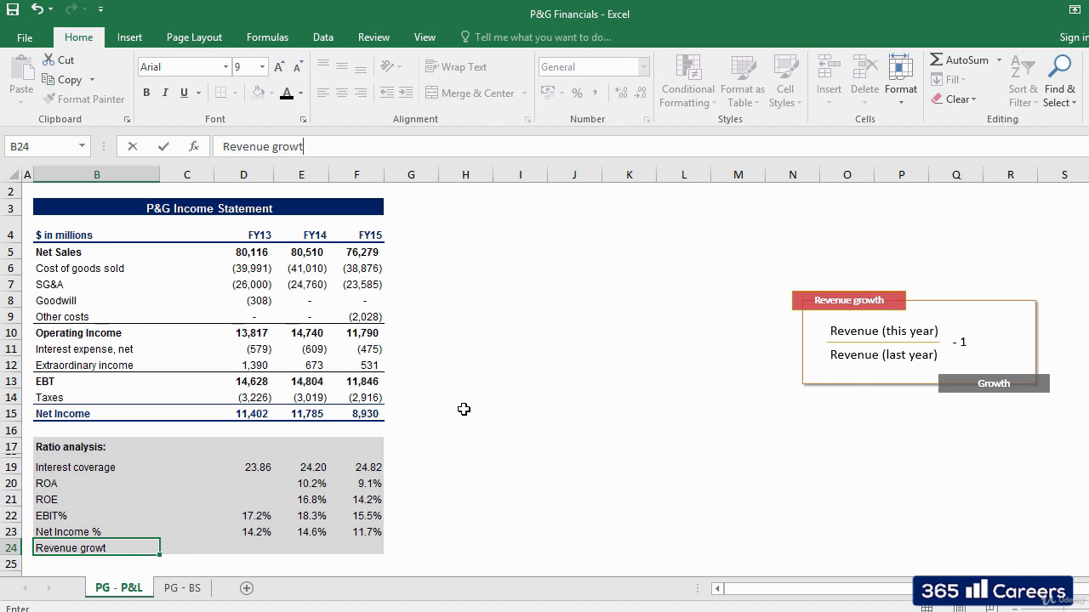
type("h %")
key("Tab")
Step: Calculate the FY14 revenue growth in E24 as FY14 net sales over FY13 net sales minus one, =E5/D5-1
key("Tab")
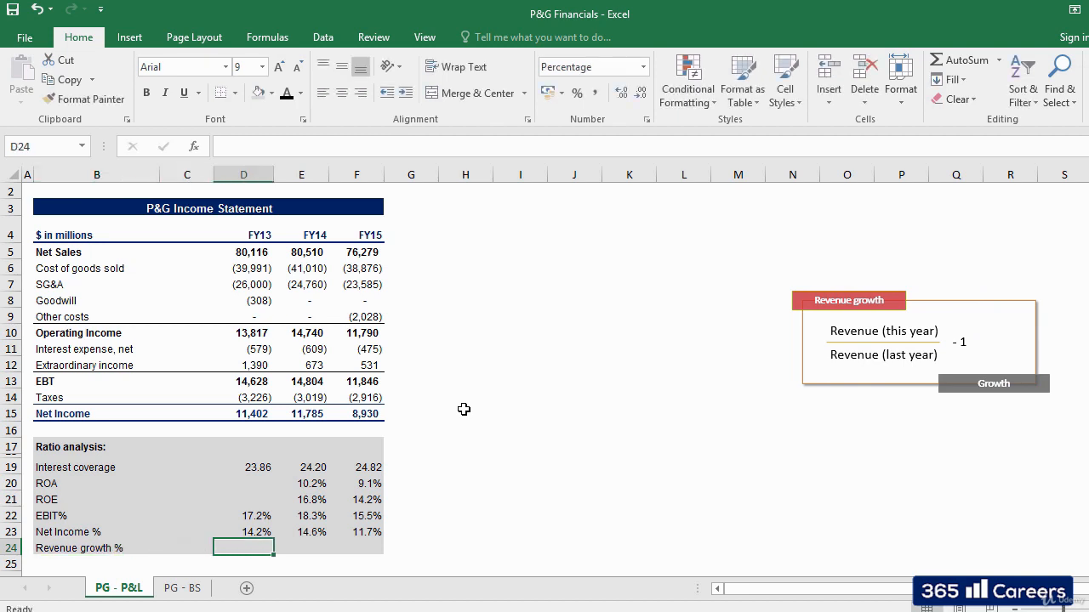
key("Right")
type("=")
key("Up")
key("Up")
key("Up")
key("Up")
key("Up")
key("Up")
key("Up")
key("Up")
key("Up")
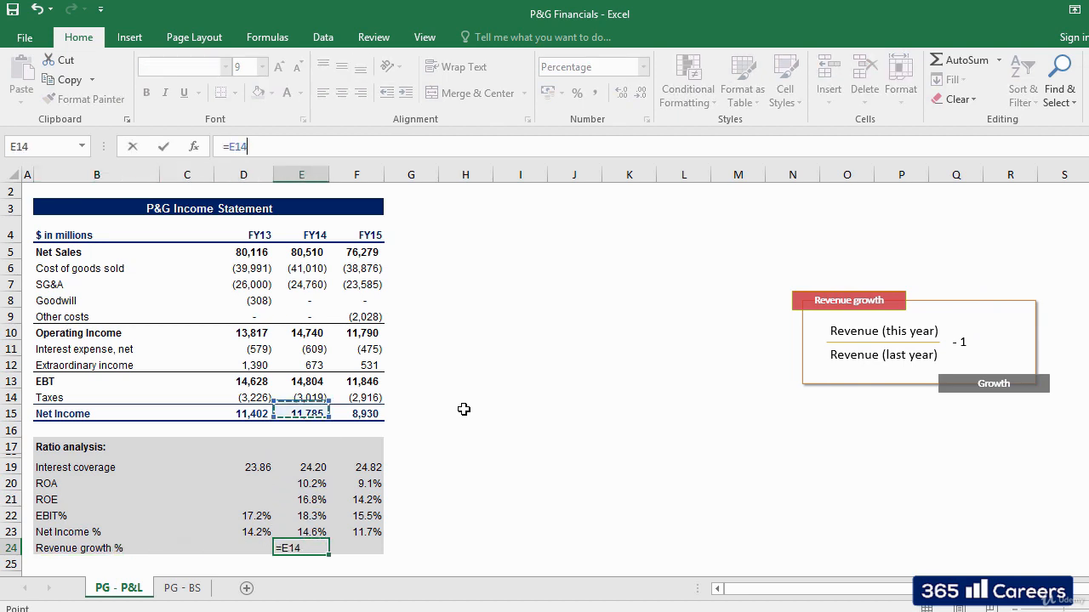
key("Up")
key("Up")
key("Up")
key("Up")
key("Up")
key("Up")
key("Up")
key("Up")
key("Up")
type("/")
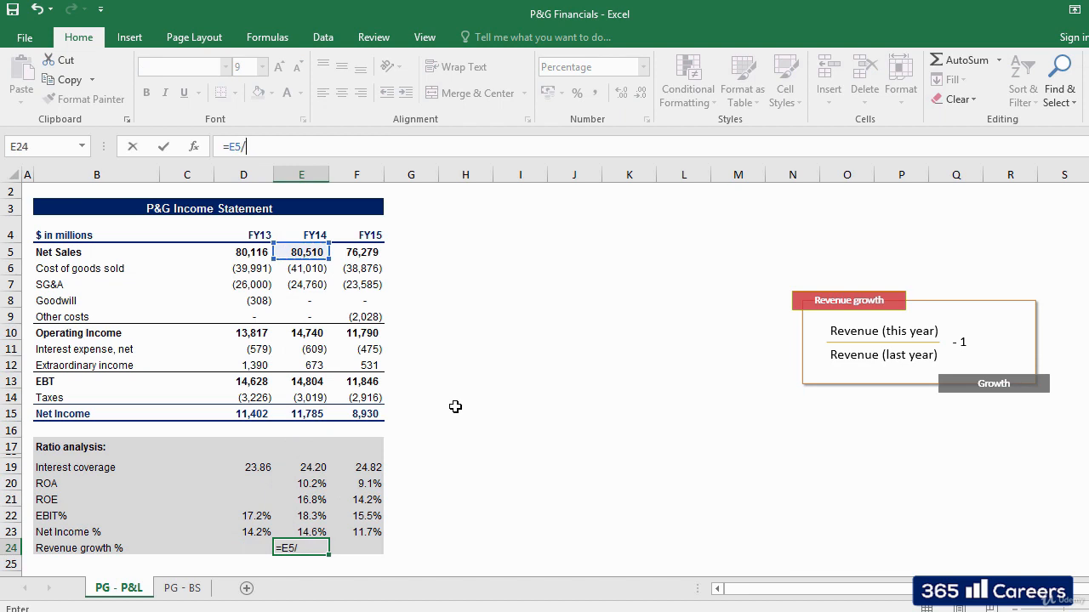
left_click(265, 252)
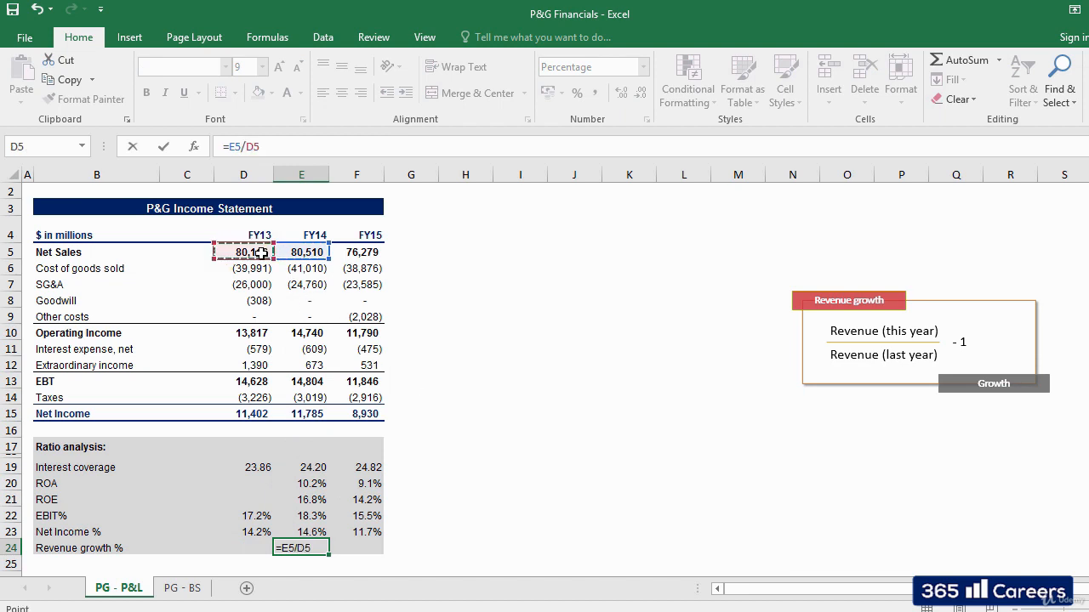
type("-1")
key("Return")
Step: Copy the FY14 revenue growth formula to FY15 in F24
key("Up")
key("Right")
key("Right")
key("Right")
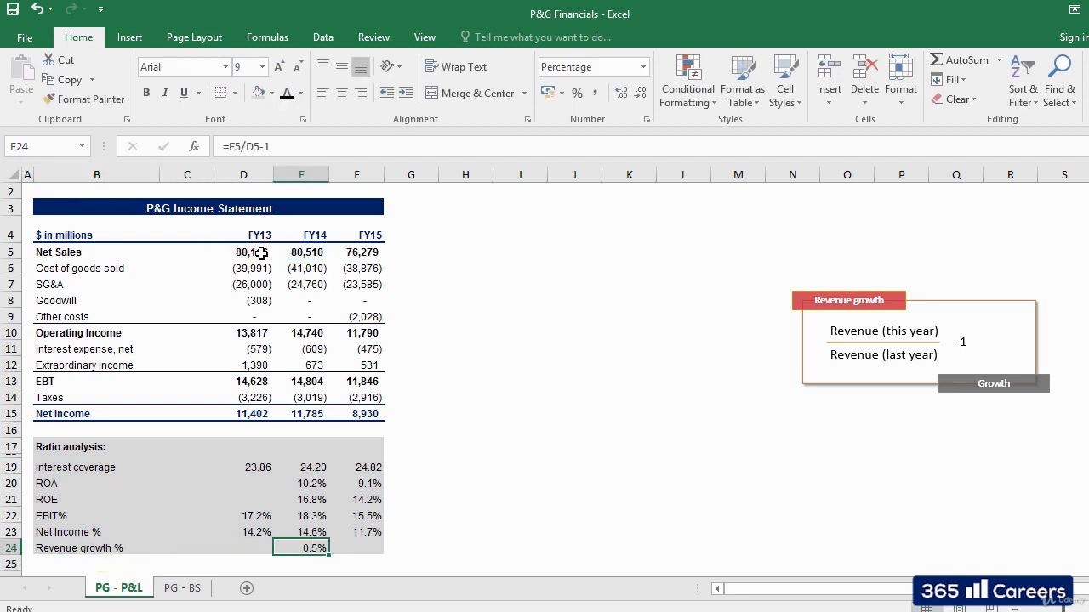
key("ctrl+c")
key("Right")
key("ctrl+v")
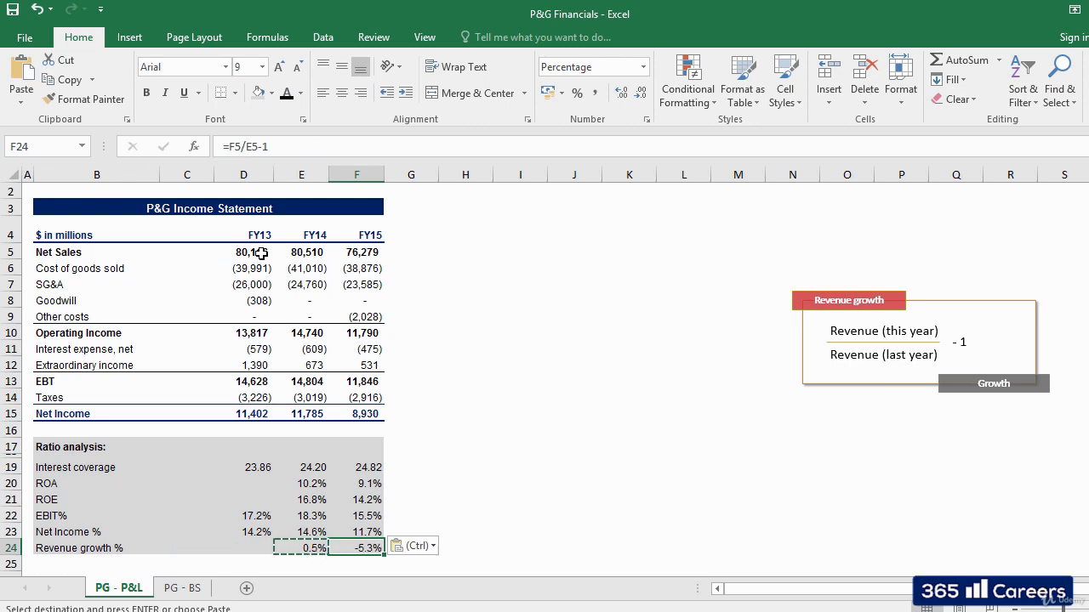
key("Escape")
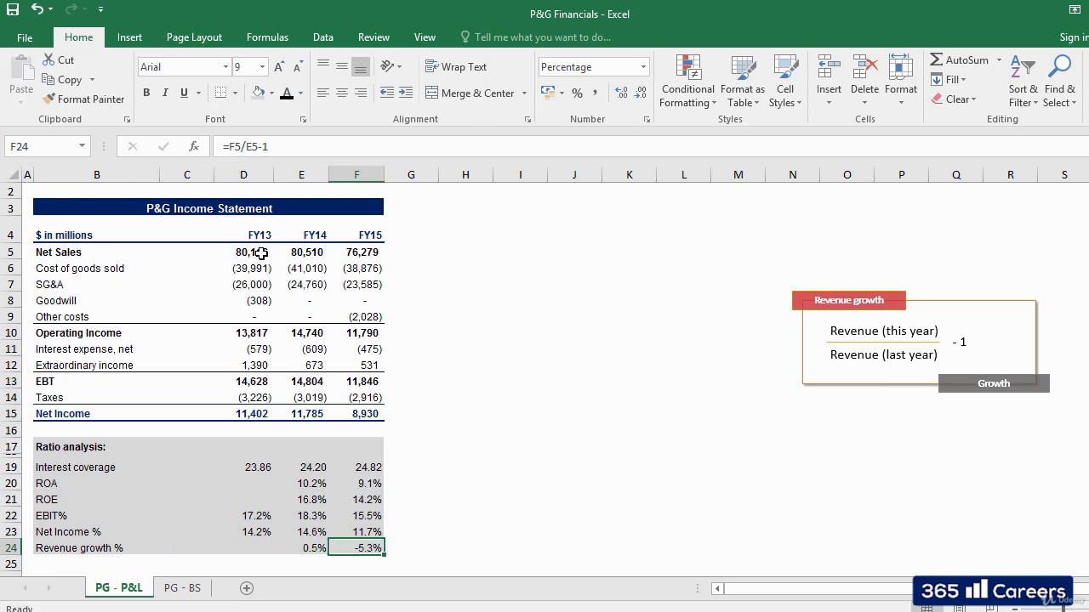
Step: Inspect the cell references used by the FY15 revenue growth formula in F24
key("F2")
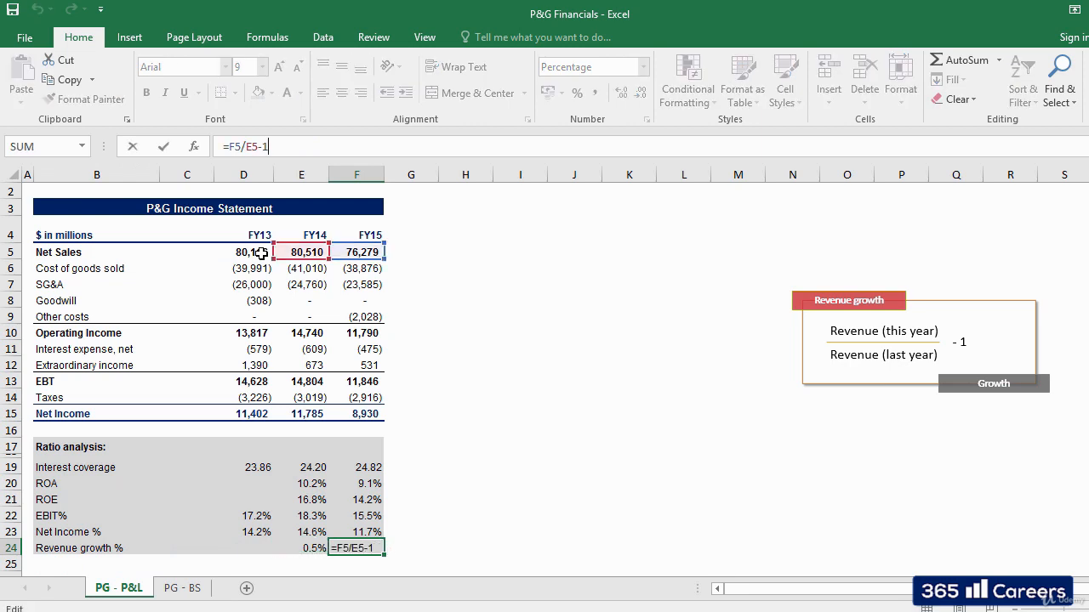
key("ctrl+Return")
key("Right")
key("Right")
key("Right")
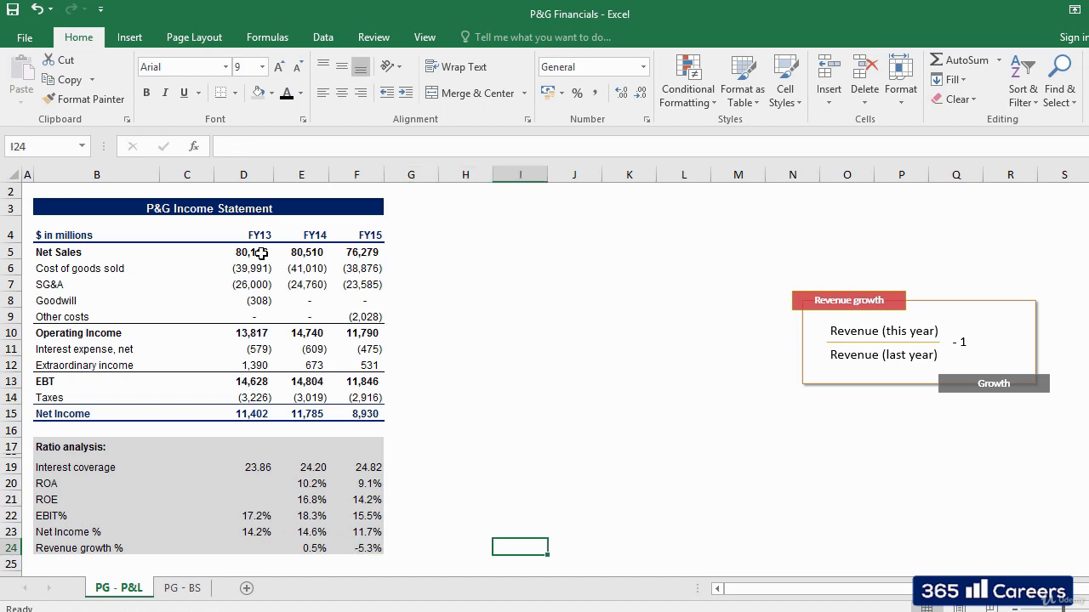